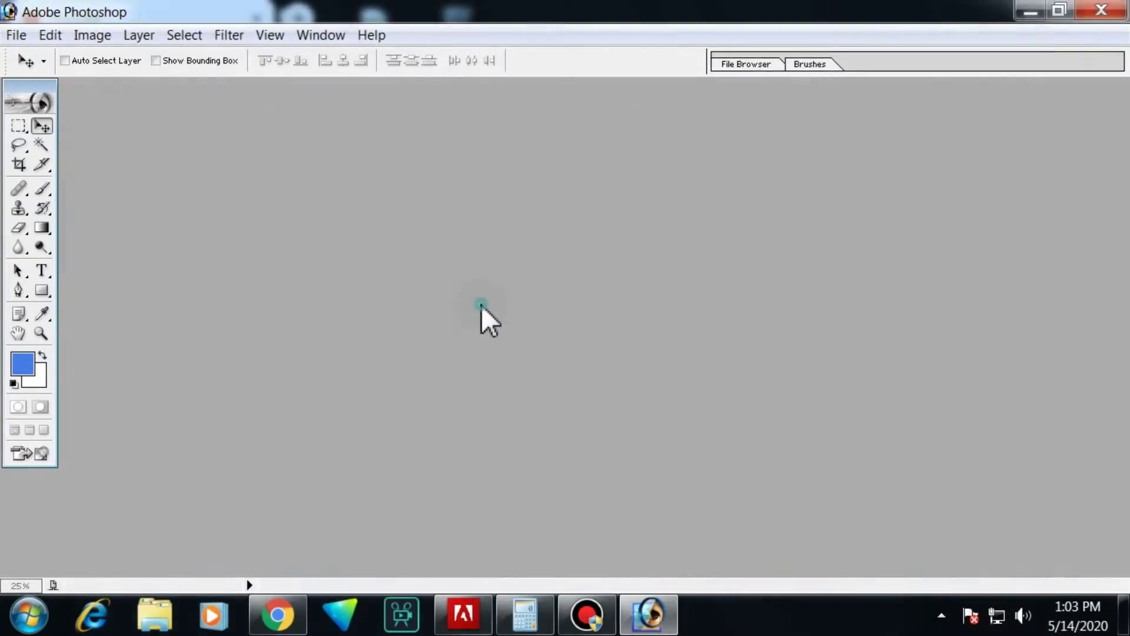
Open 6656565.jpg, maximize it to fill the workspace, and select the Elliptical Marquee Tool.
double_click(482, 305)
click(750, 300)
double_click(449, 172)
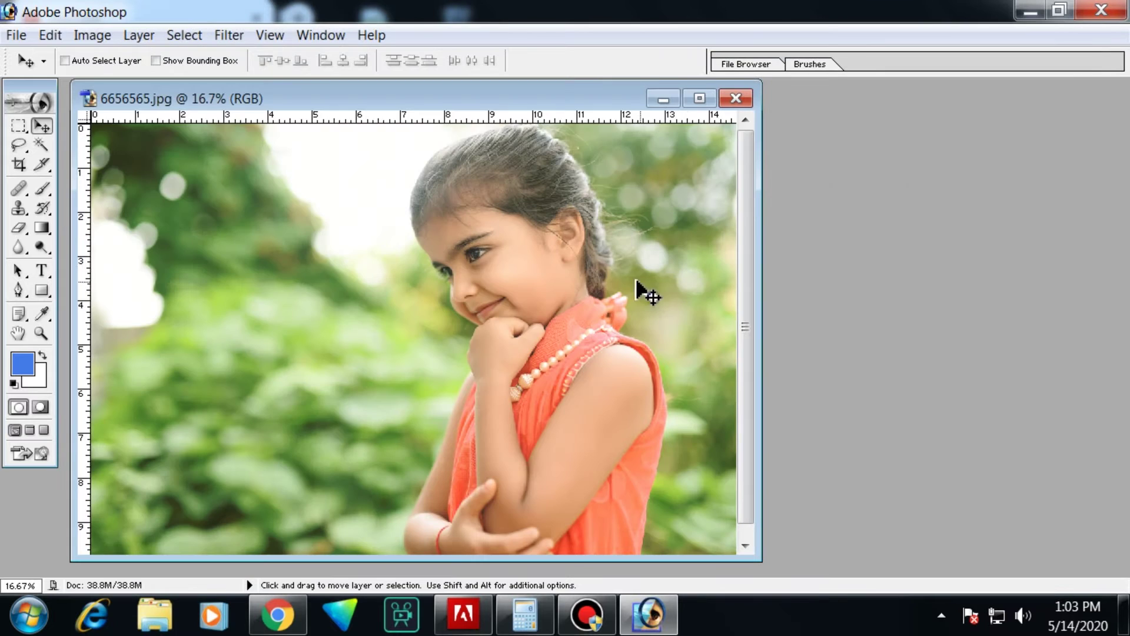
alt+click(542, 308)
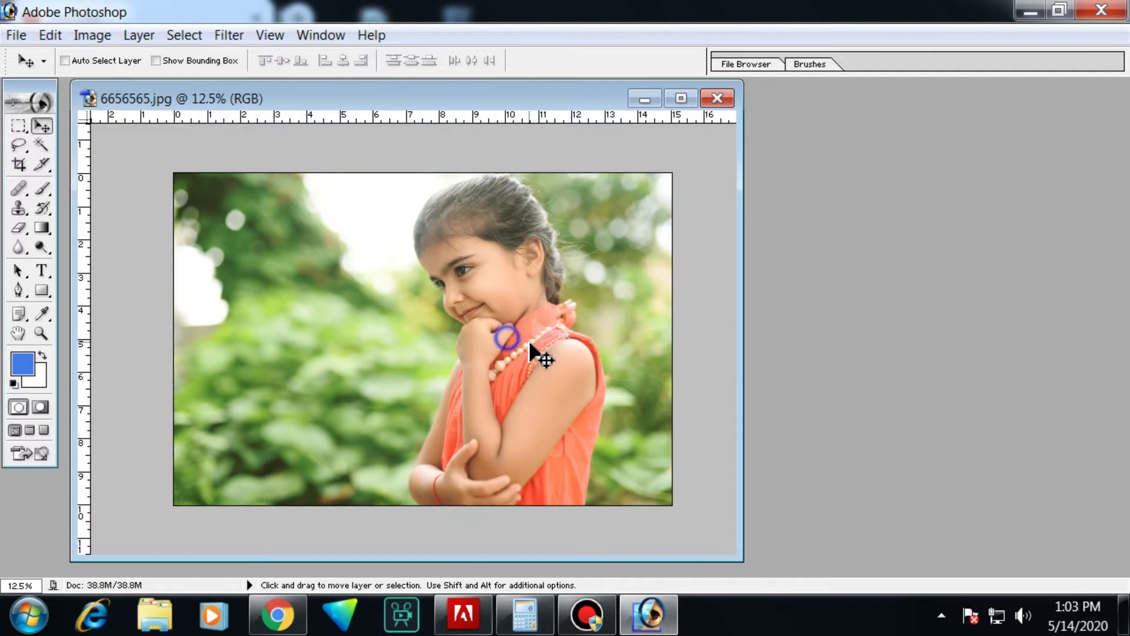
ctrl+click(540, 355)
drag(18, 126, 59, 146)
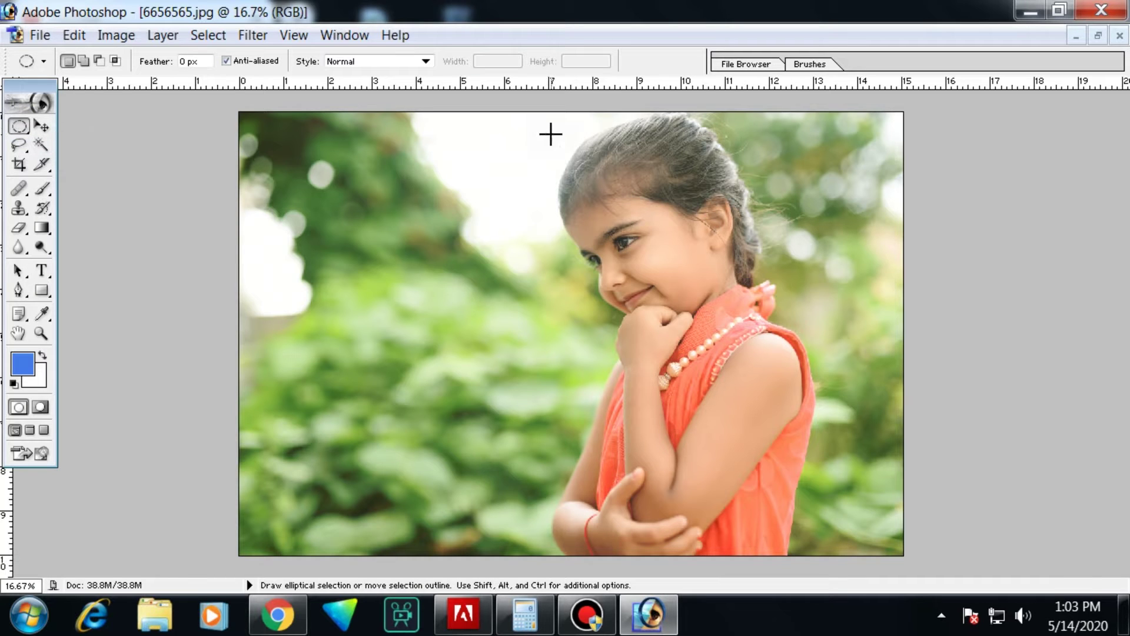
Merge six overlapping ellipses into one selection of the girl's head, hand, shoulder and arms.
drag(550, 134, 740, 318)
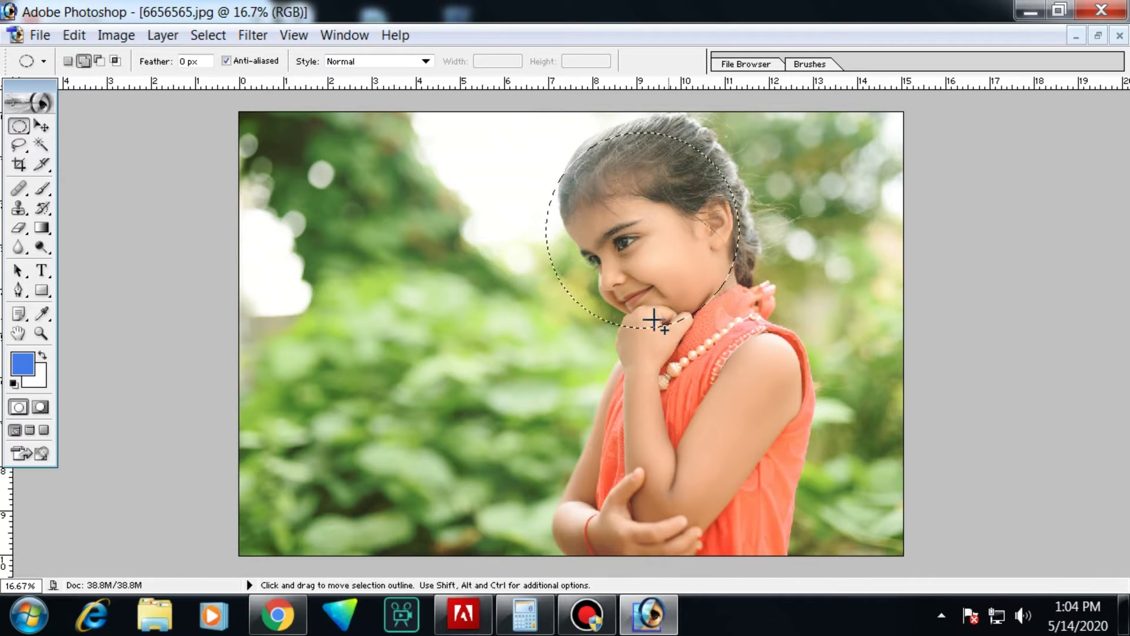
drag(585, 283, 747, 439)
drag(669, 283, 807, 416)
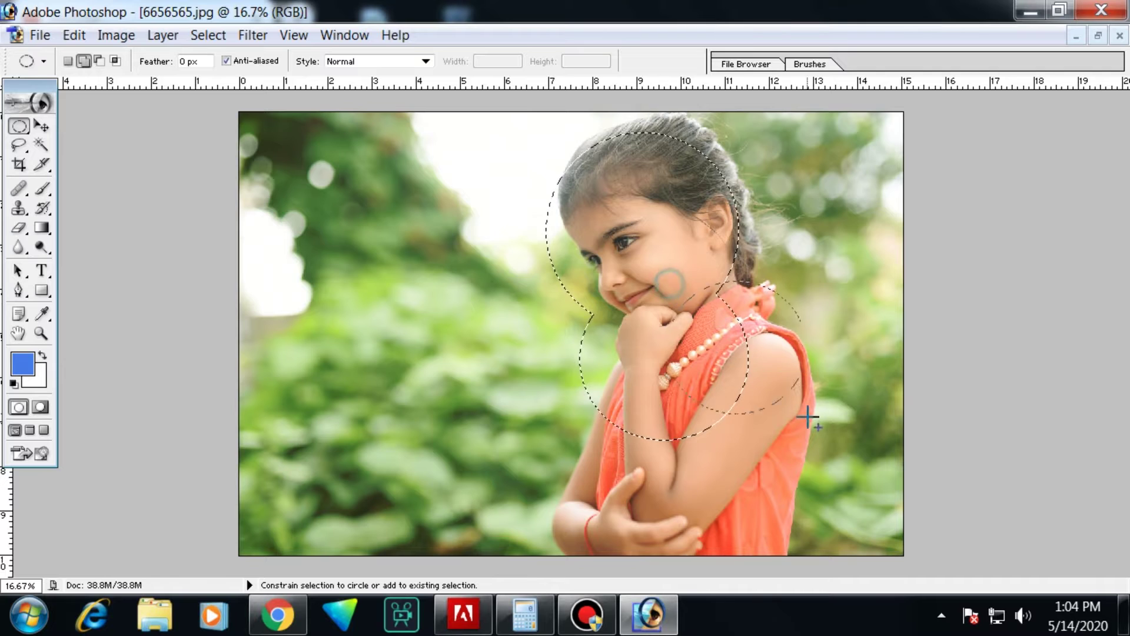
drag(564, 400, 717, 521)
drag(673, 376, 773, 483)
drag(700, 236, 760, 298)
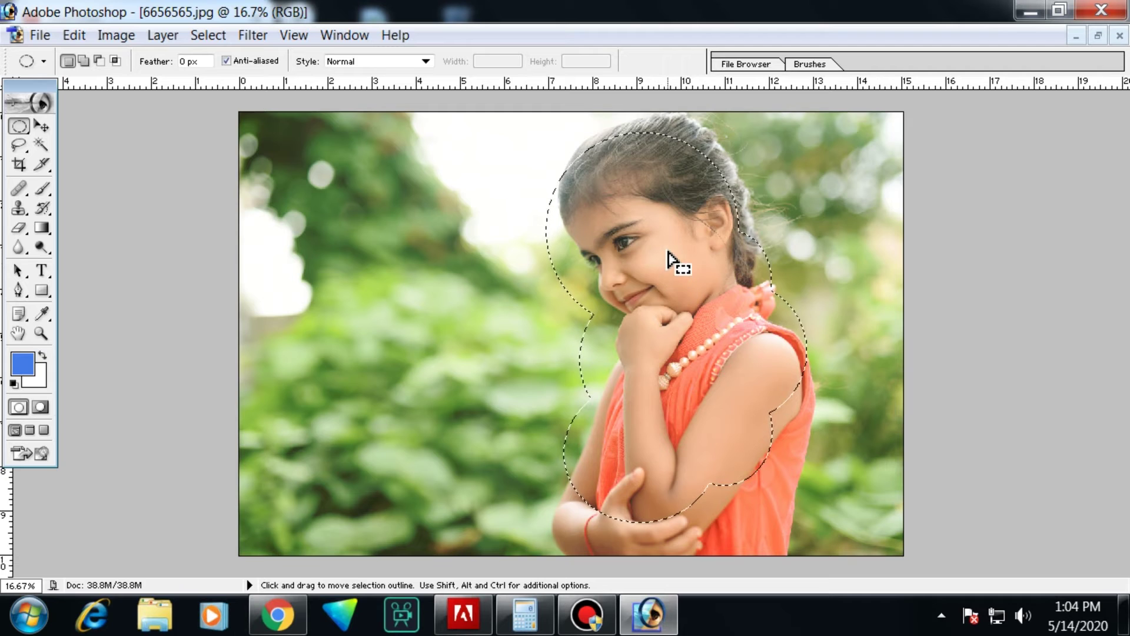
right_click(677, 274)
Feather the girl's merged selection by 100 pixels.
click(743, 310)
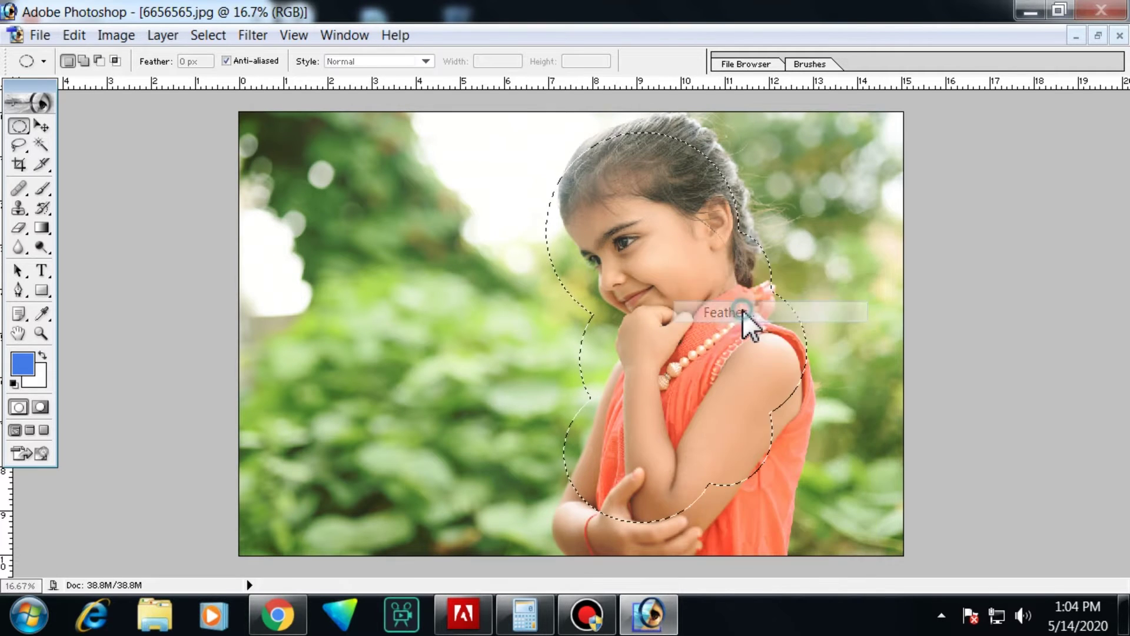
text(100)
click(898, 253)
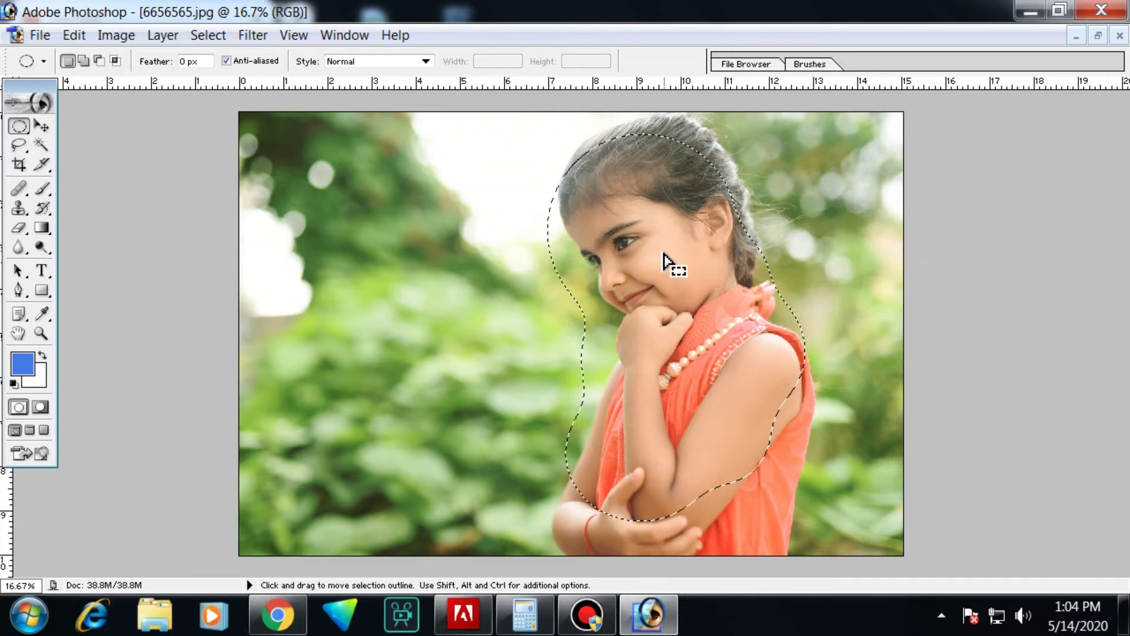
right_click(666, 230)
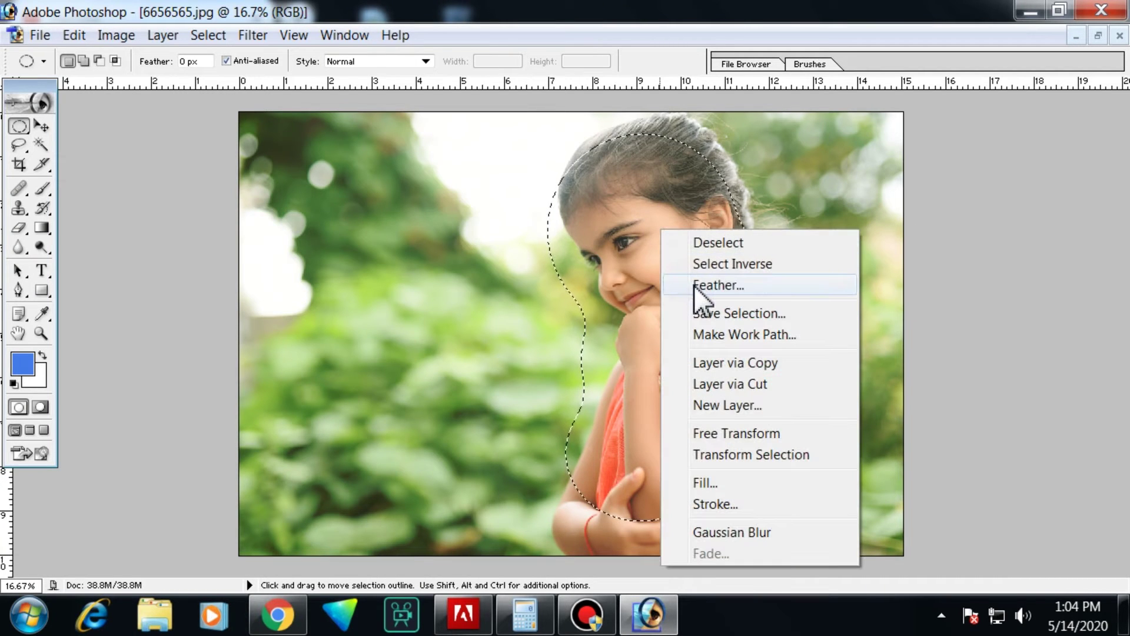
click(695, 286)
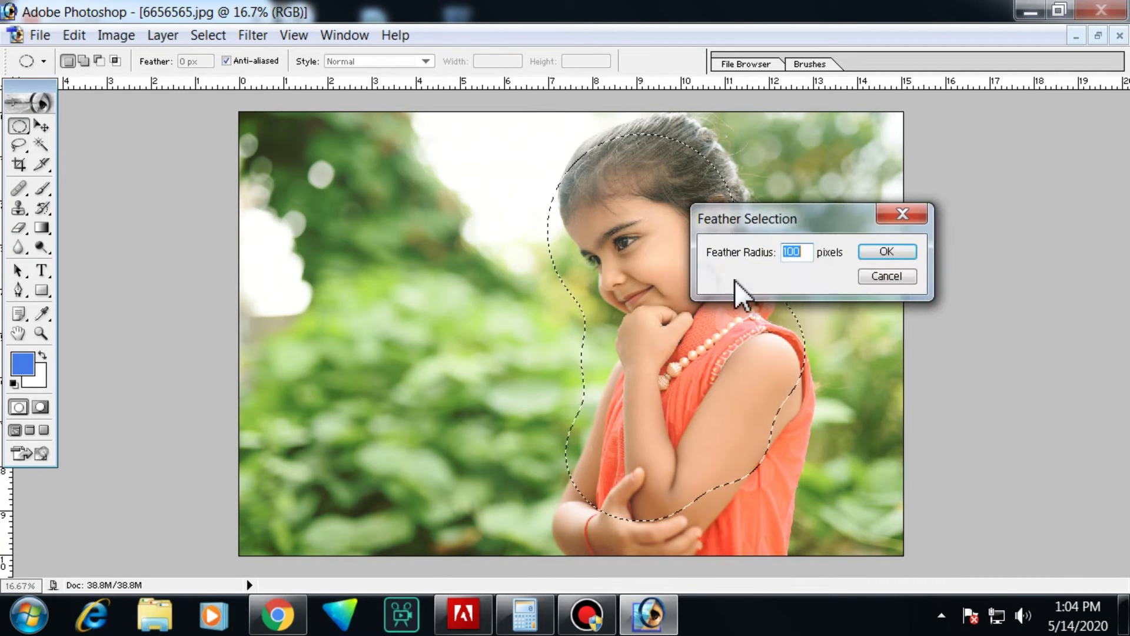
click(885, 252)
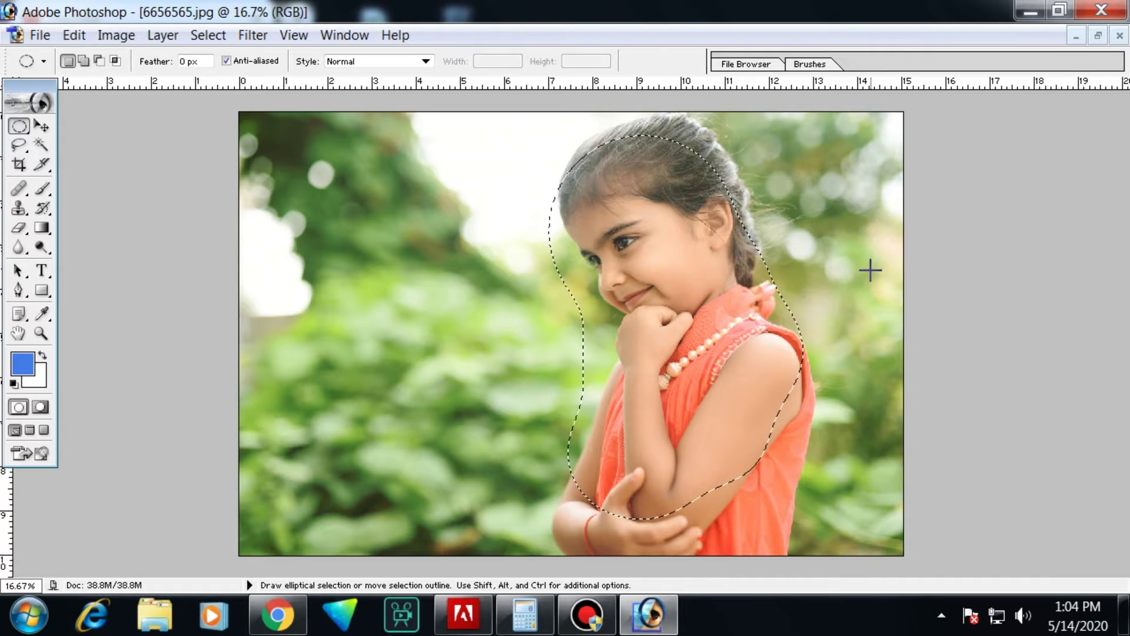
Copy the feathered girl and create a blank white 10 x 8 inch document at 300 ppi.
key(ctrl+c)
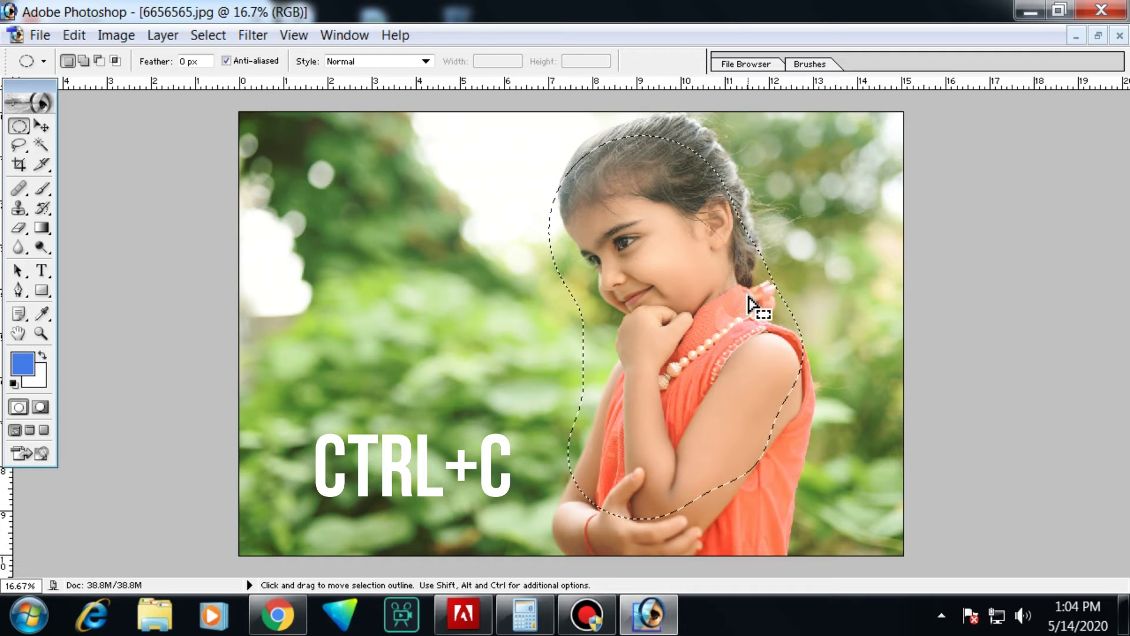
key(ctrl)
key(ctrl+n)
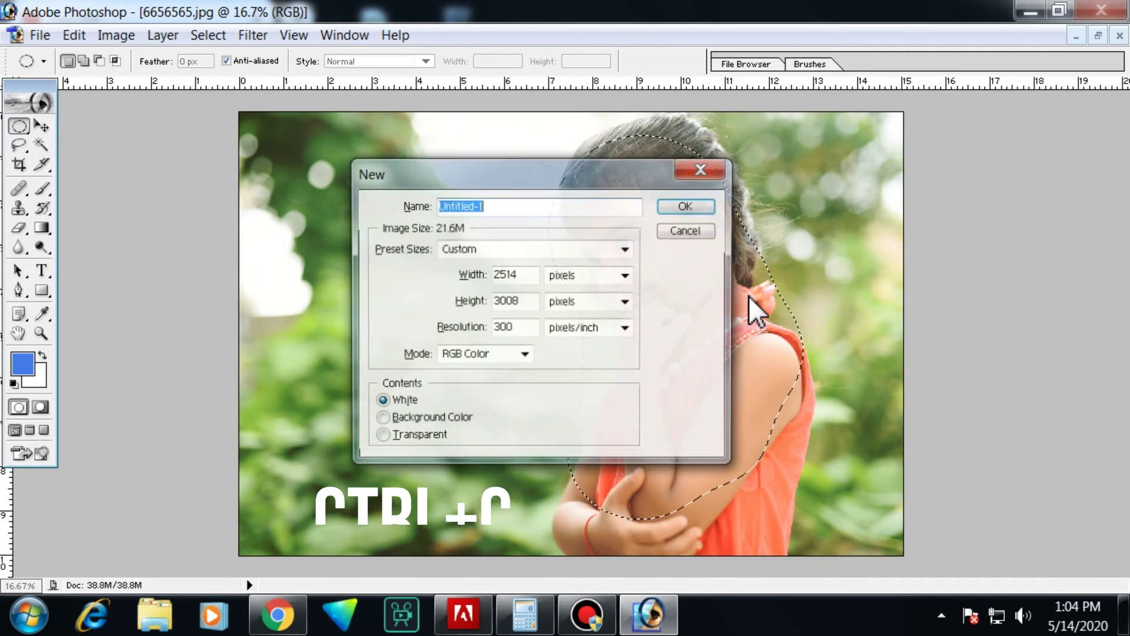
click(589, 275)
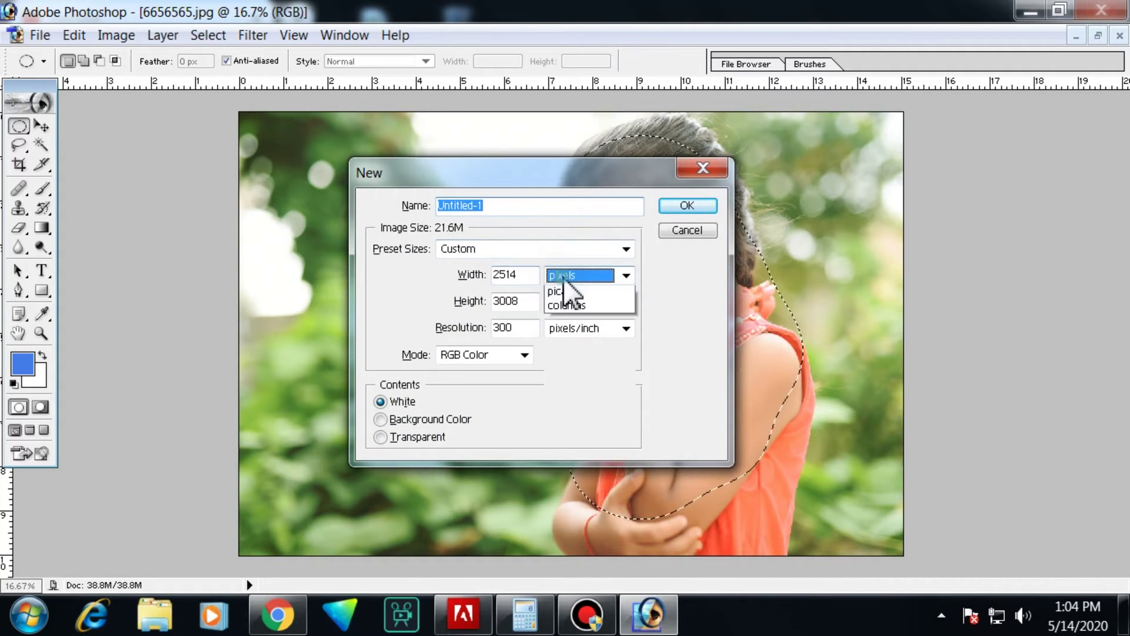
click(565, 305)
click(559, 333)
double_click(512, 274)
text(10)
double_click(518, 301)
text(8)
double_click(499, 327)
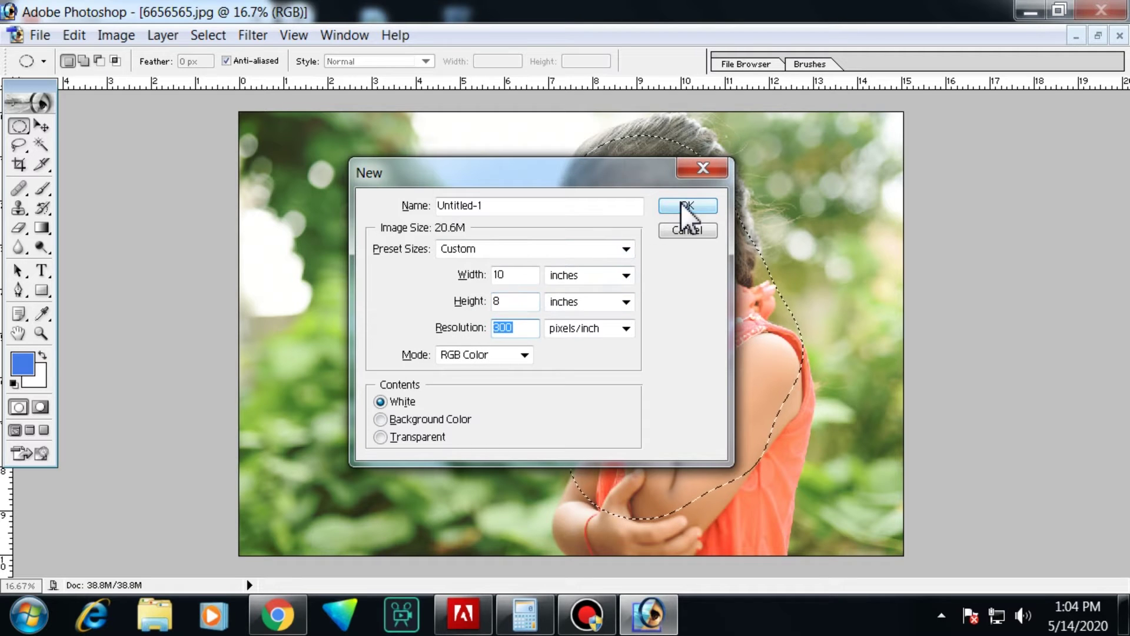
click(682, 205)
key(ctrl)
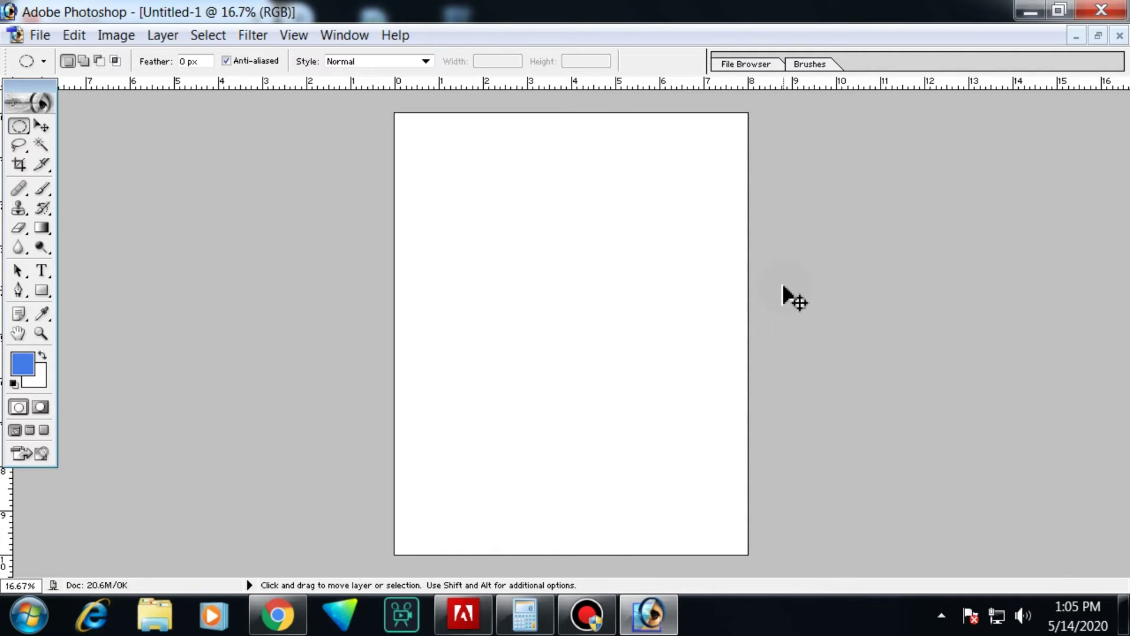
Paste the feathered girl as a new layer and nudge it down and right.
key(ctrl+v)
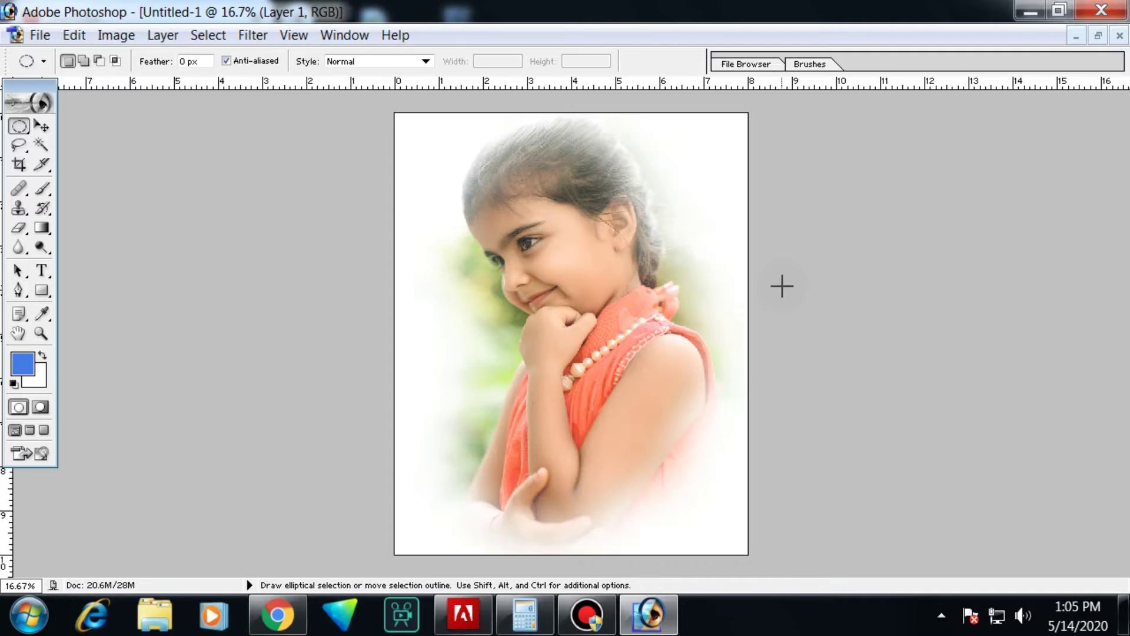
key(v)
drag(698, 300, 709, 312)
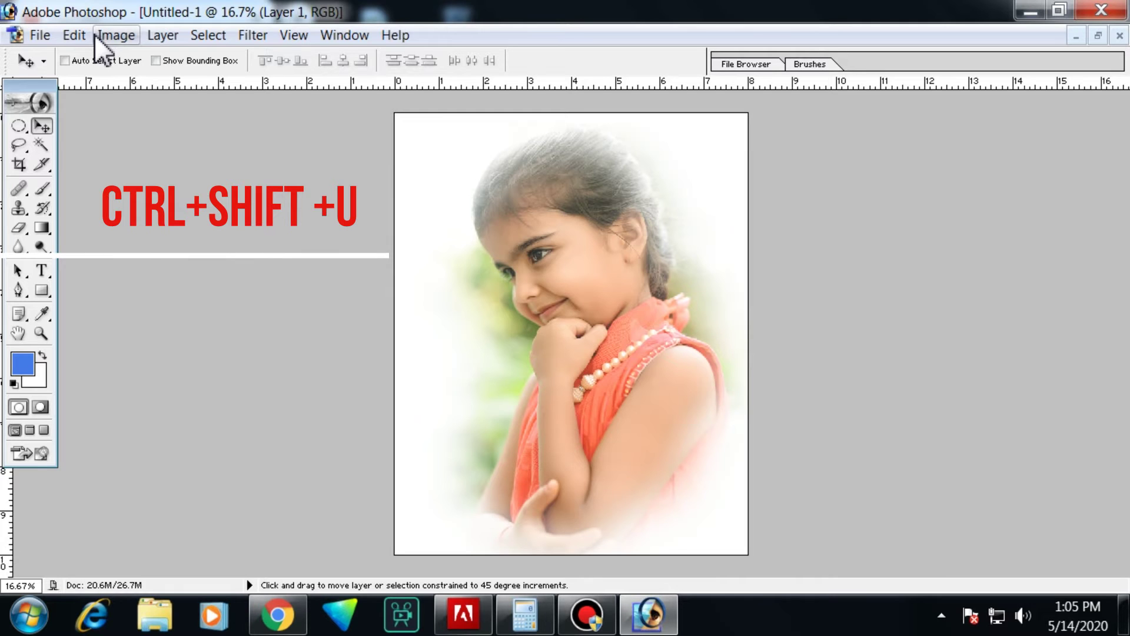
Try desaturating the pasted portrait, then undo to restore its colour.
key(ctrl+shift+u)
key(ctrl+z)
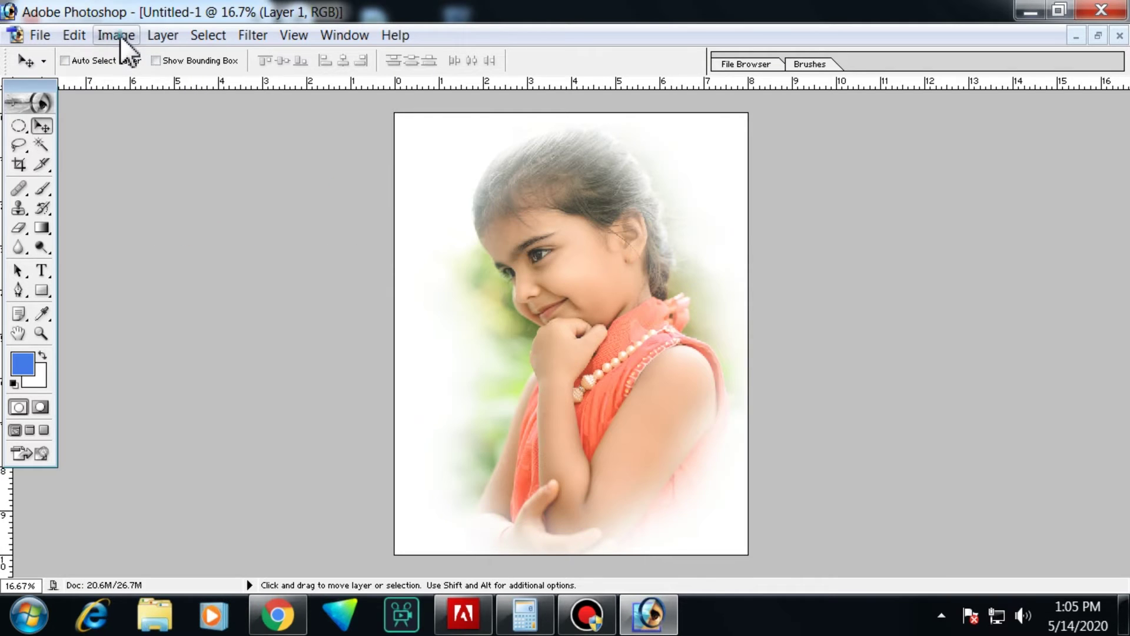
click(119, 34)
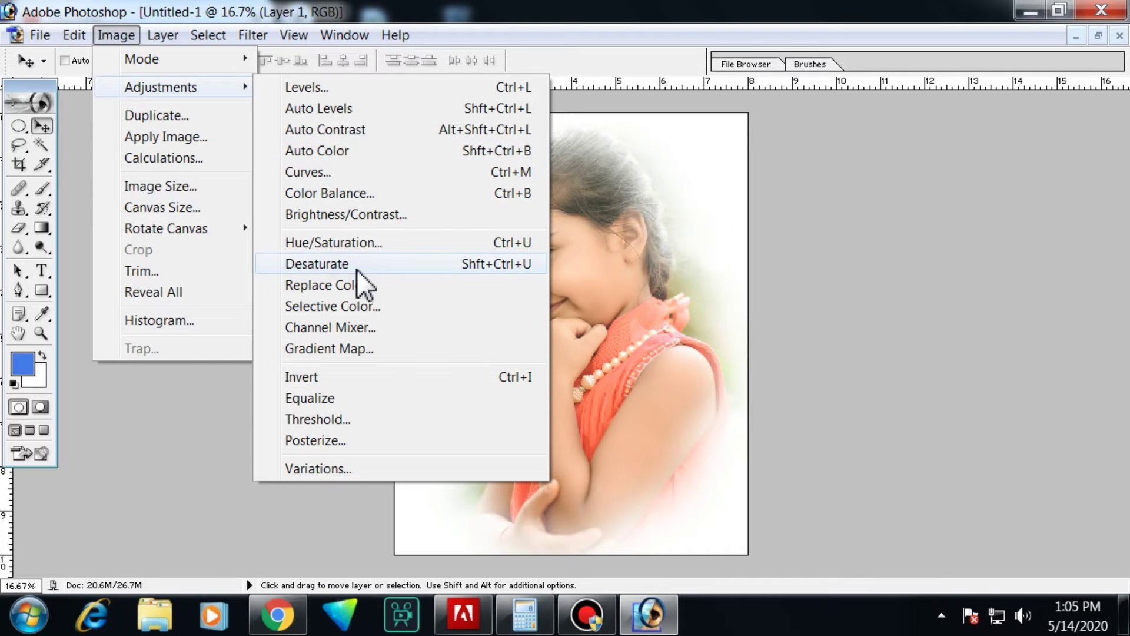
click(503, 270)
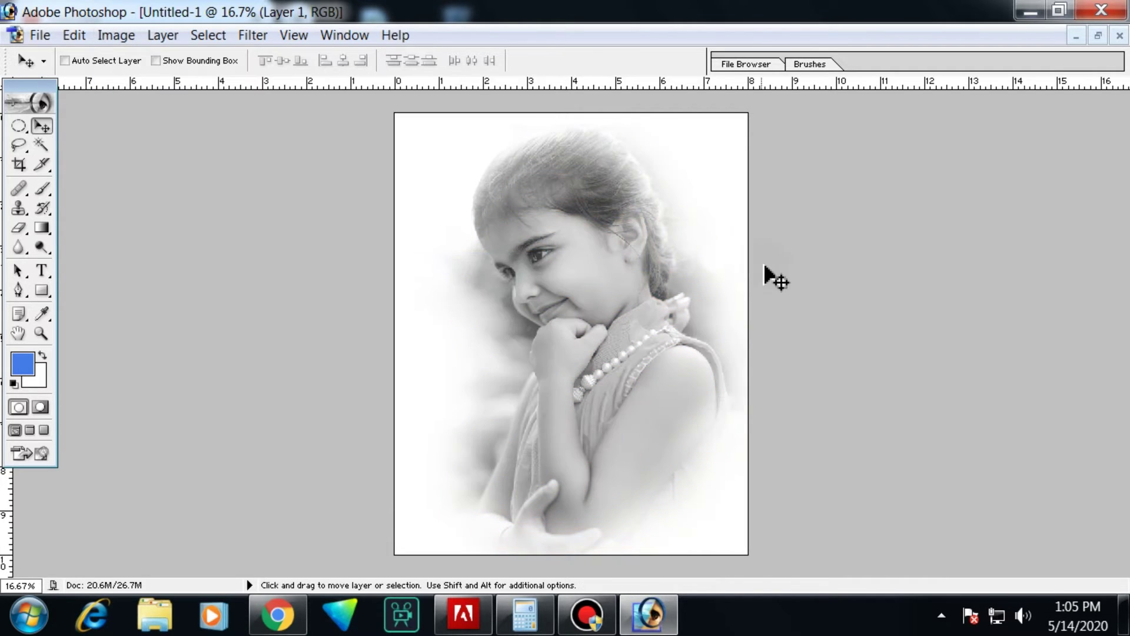
key(ctrl+z)
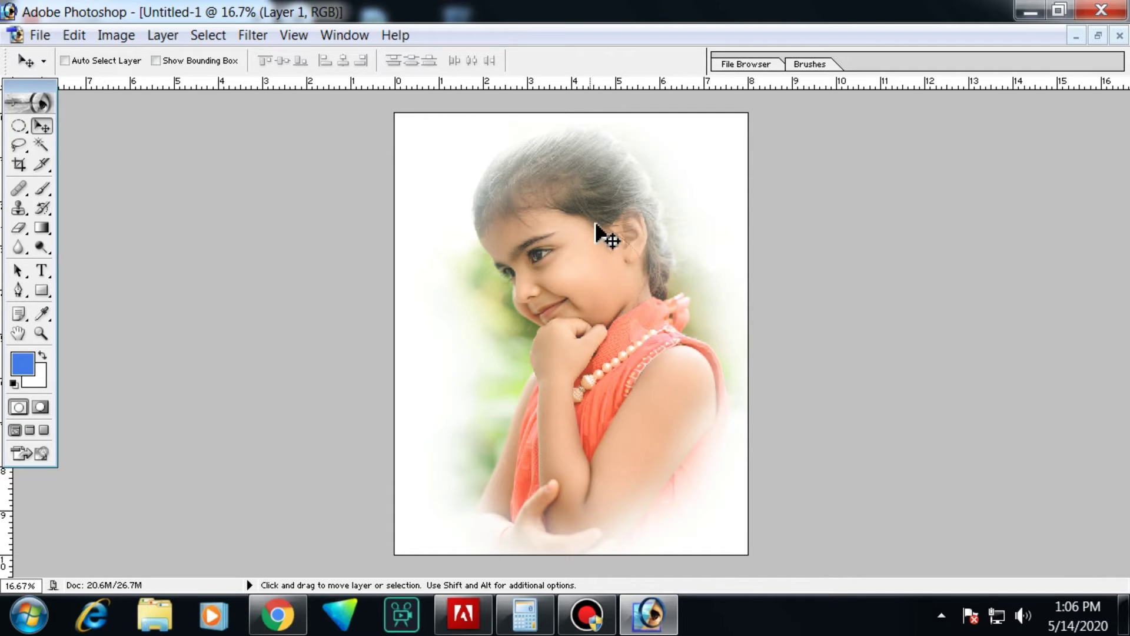
right_click(709, 195)
Make Layer 1 active, show the Layers palette, and set its blend mode to Luminosity.
click(733, 212)
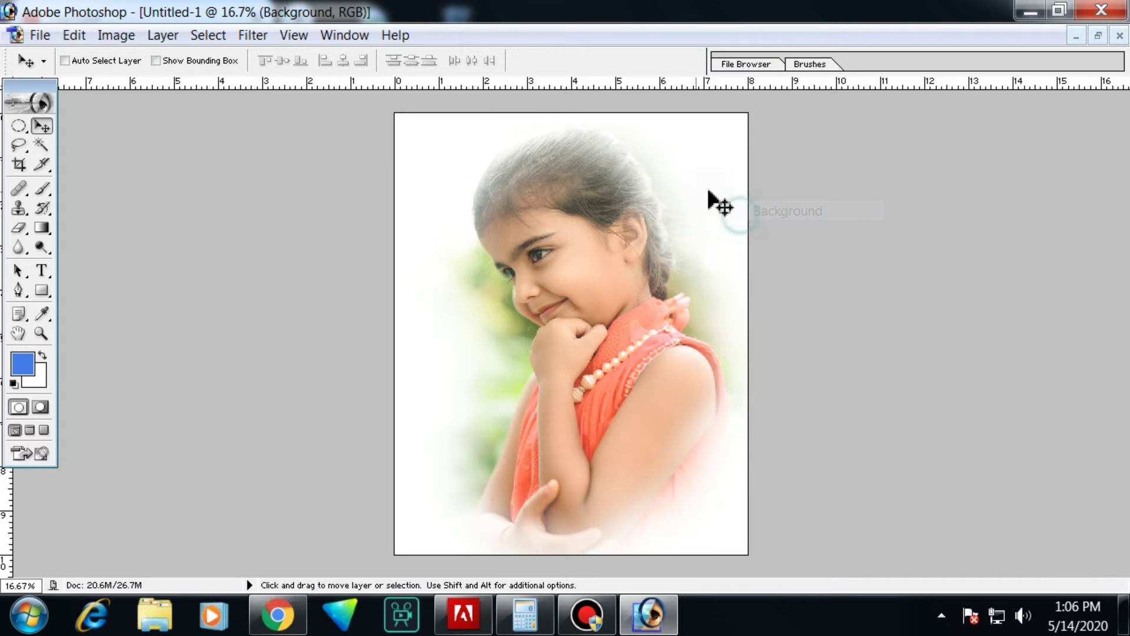
right_click(588, 282)
click(606, 295)
key(F7)
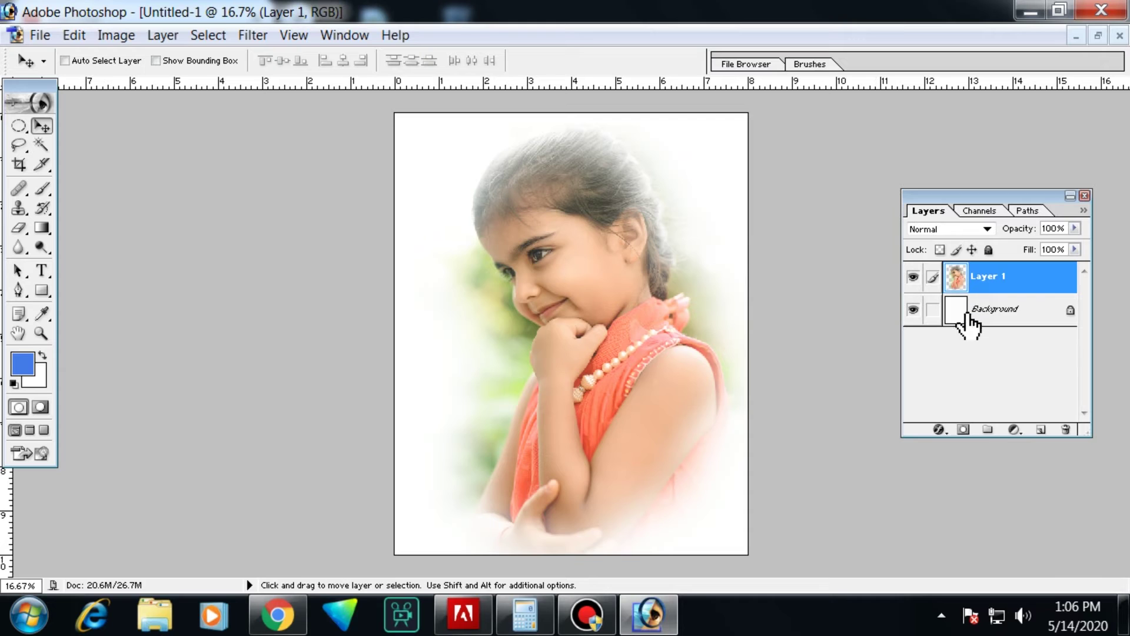
click(946, 229)
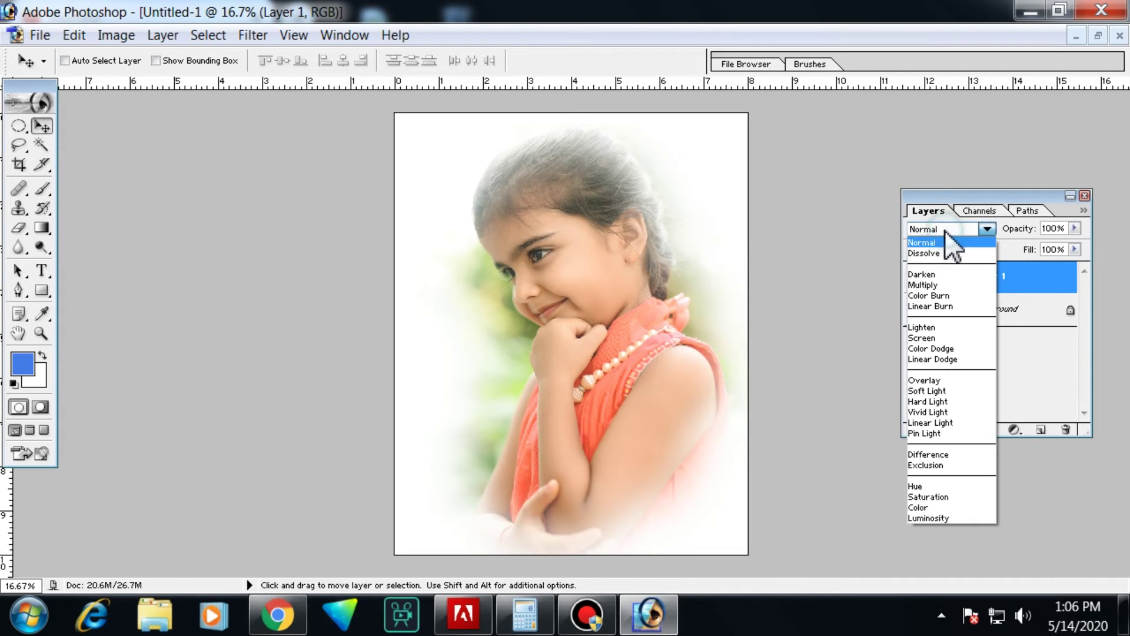
click(930, 518)
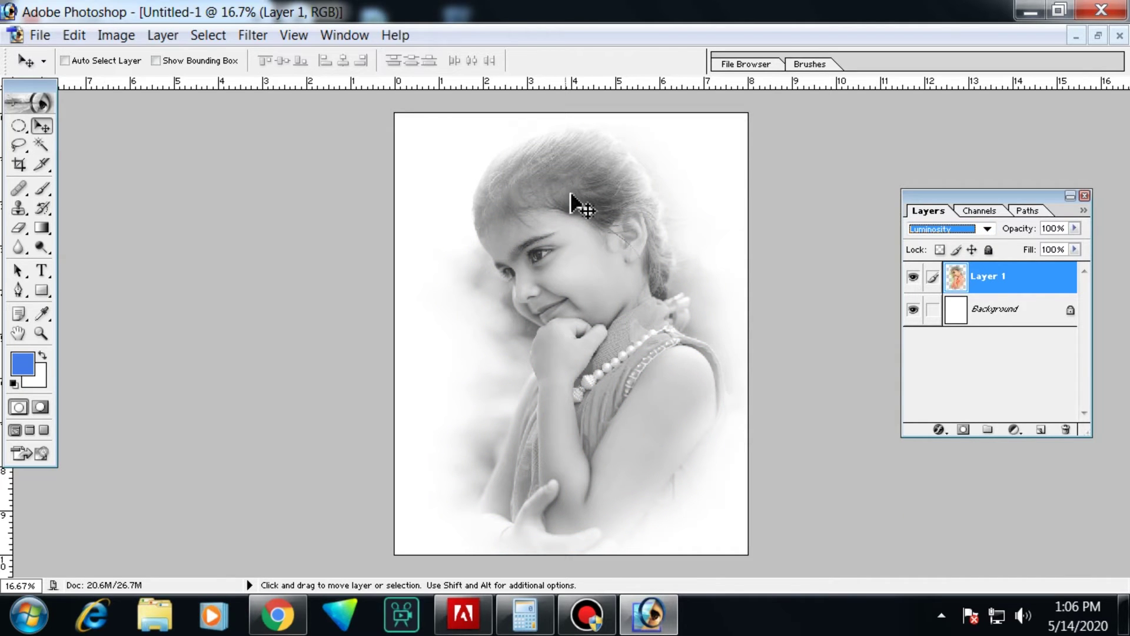
Select the Background layer and set the foreground colour to light green.
right_click(729, 154)
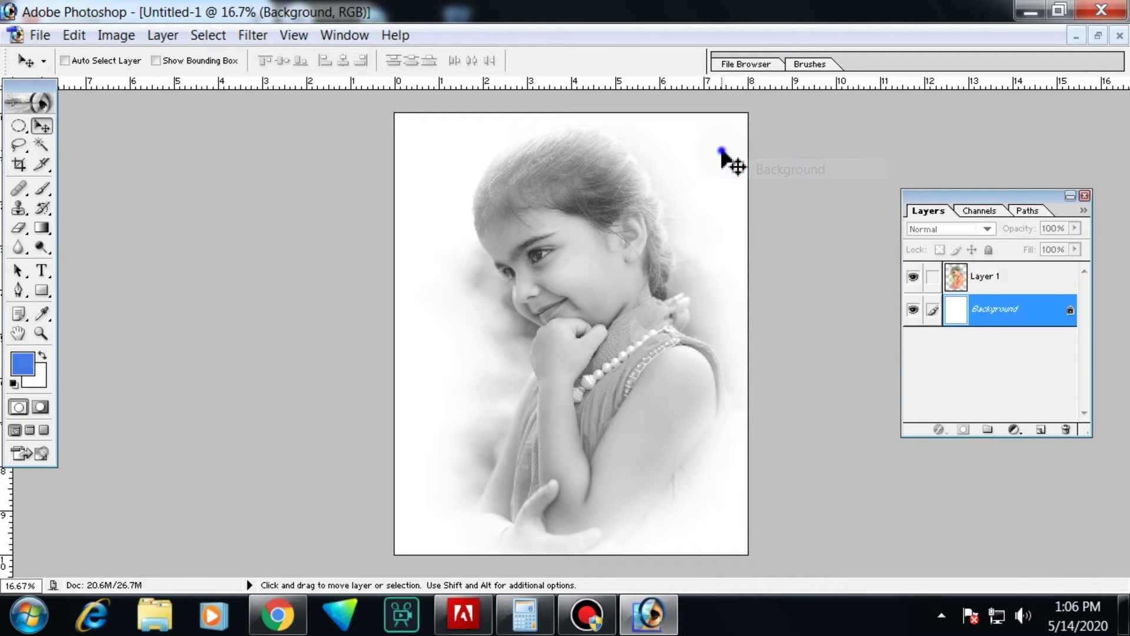
right_click(740, 169)
click(741, 172)
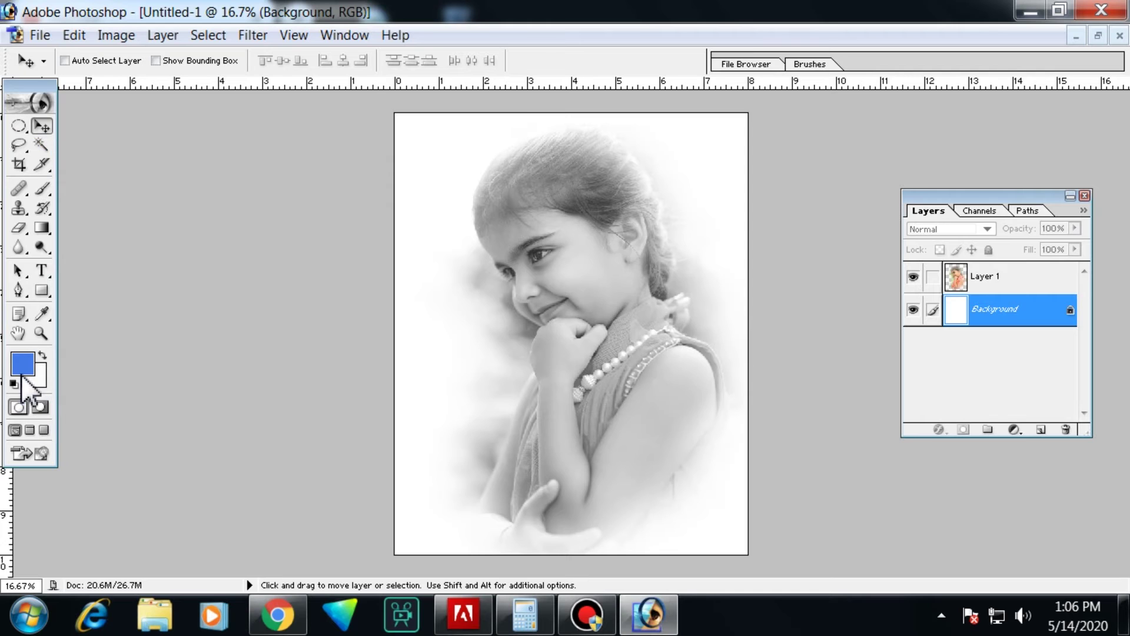
click(22, 363)
drag(821, 234, 821, 246)
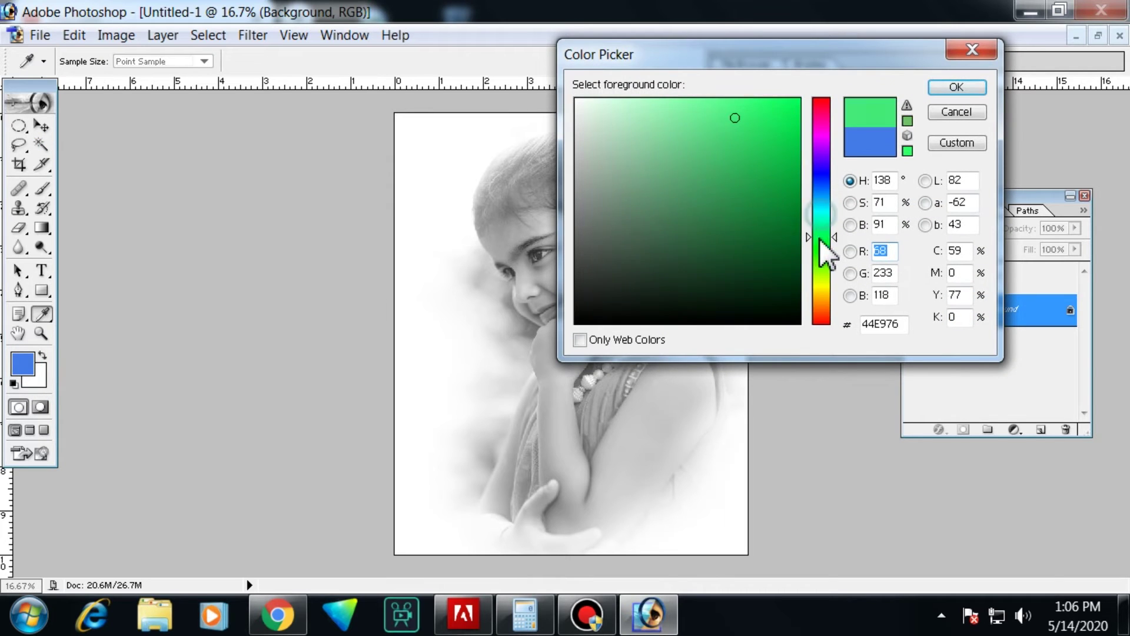
click(762, 192)
drag(761, 192, 712, 112)
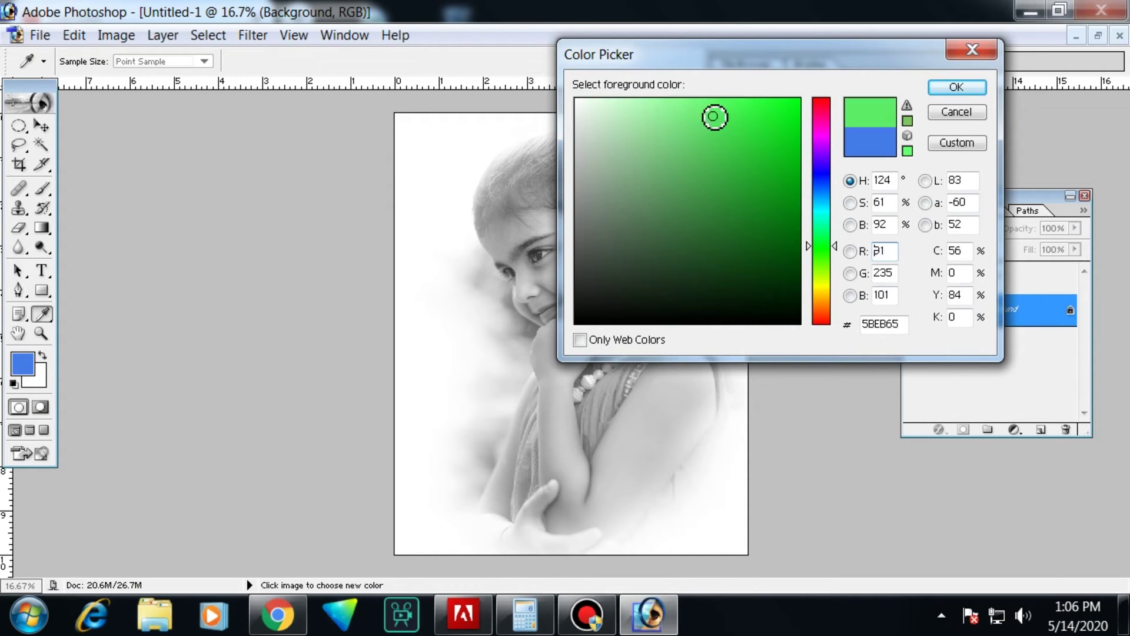
click(959, 88)
Fill the Background with the light green, then undo the fill.
key(shift+F5)
click(959, 228)
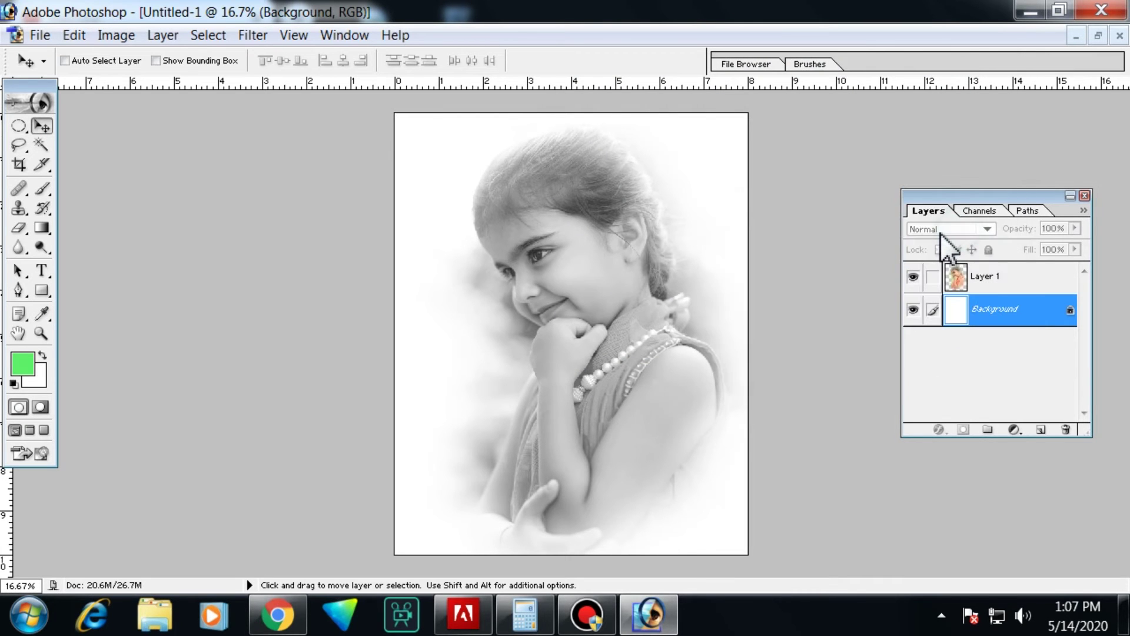
key(shift+F5)
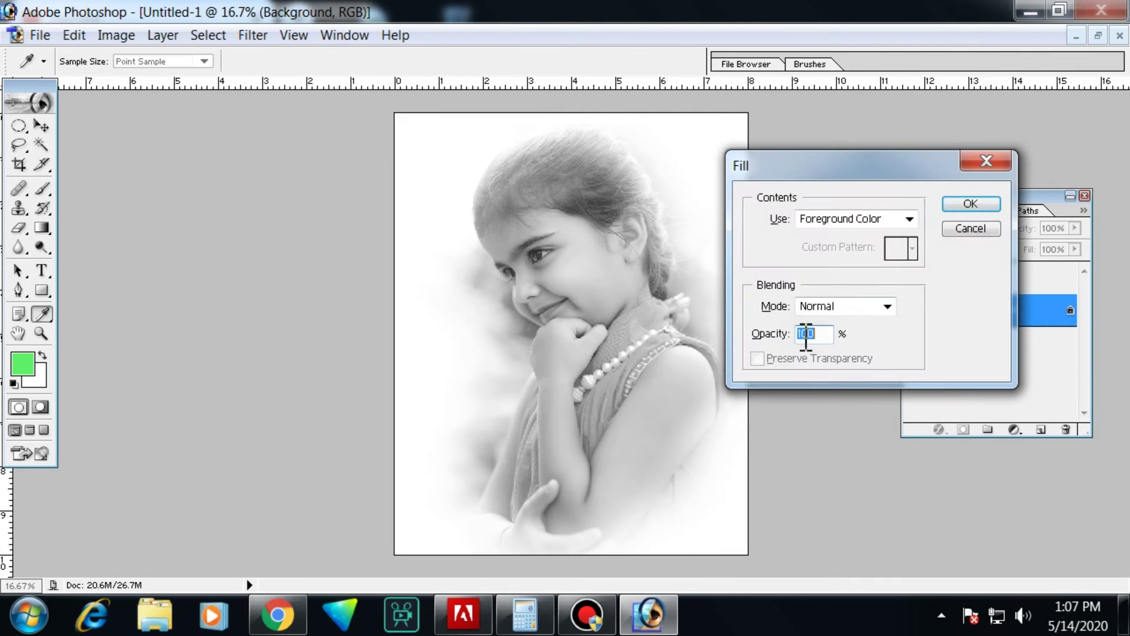
click(969, 202)
key(v)
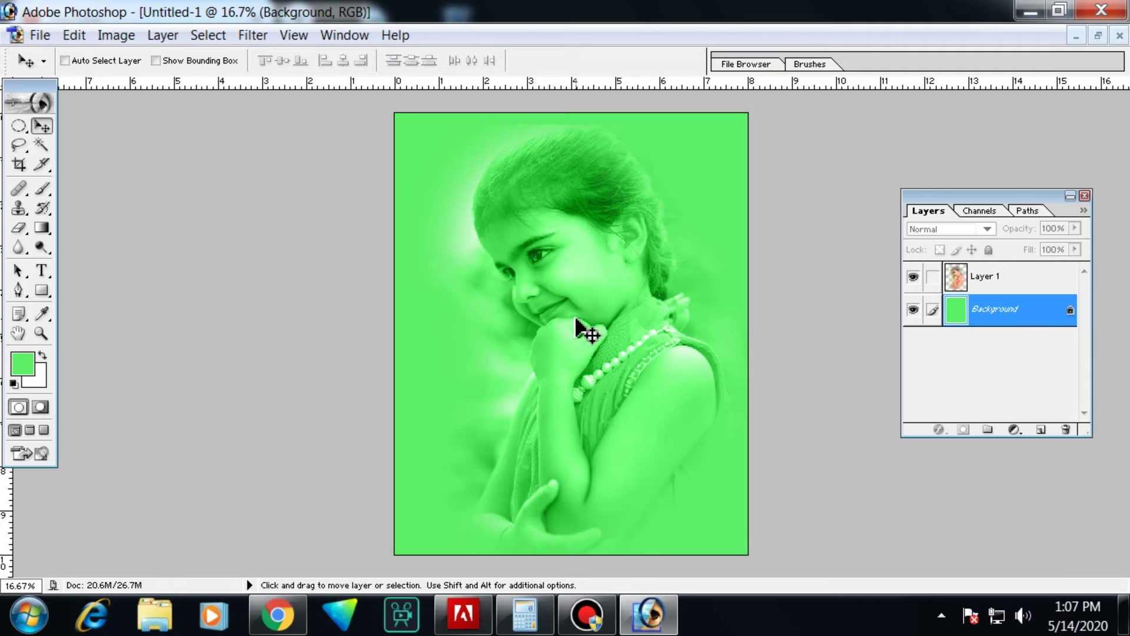
key(ctrl+z)
click(23, 363)
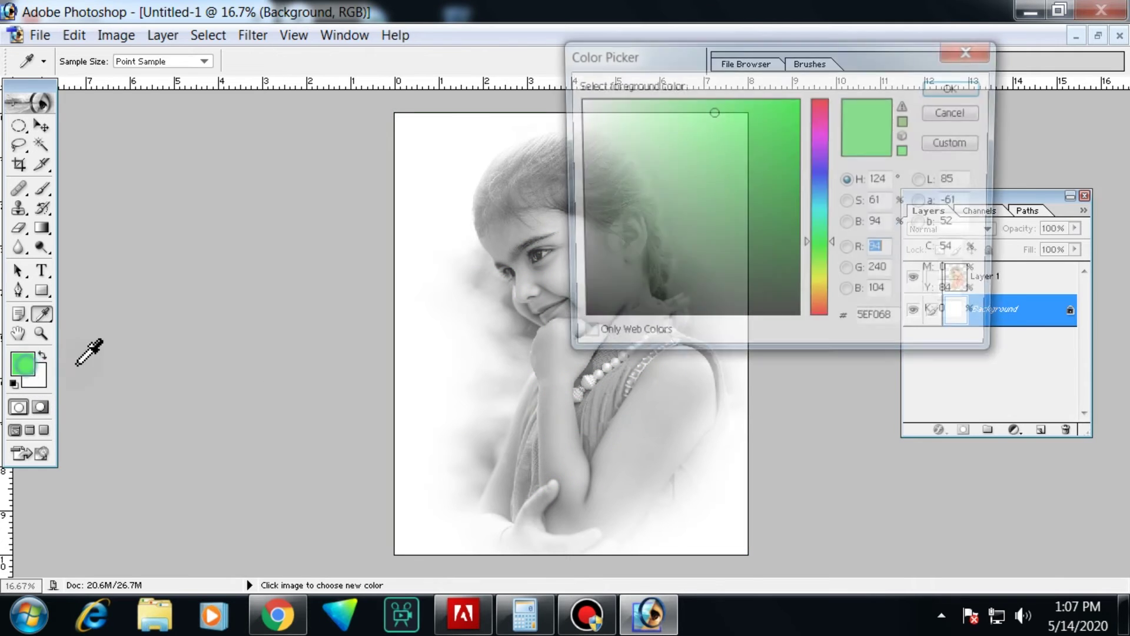
Change the foreground colour to dark navy blue.
click(667, 263)
click(580, 284)
mouse_move(813, 229)
mouse_down()
mouse_move(812, 192)
mouse_move(794, 246)
mouse_up()
click(955, 87)
key(v)
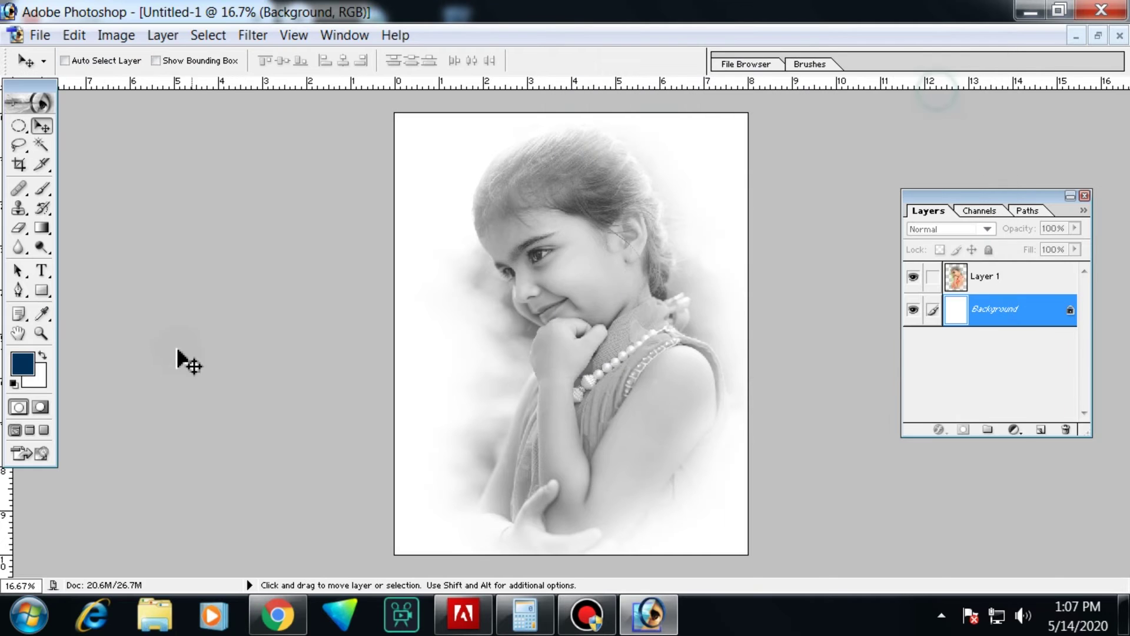
Fill the Background with navy, zoom in to check it, then undo the fill.
key(shift+F5)
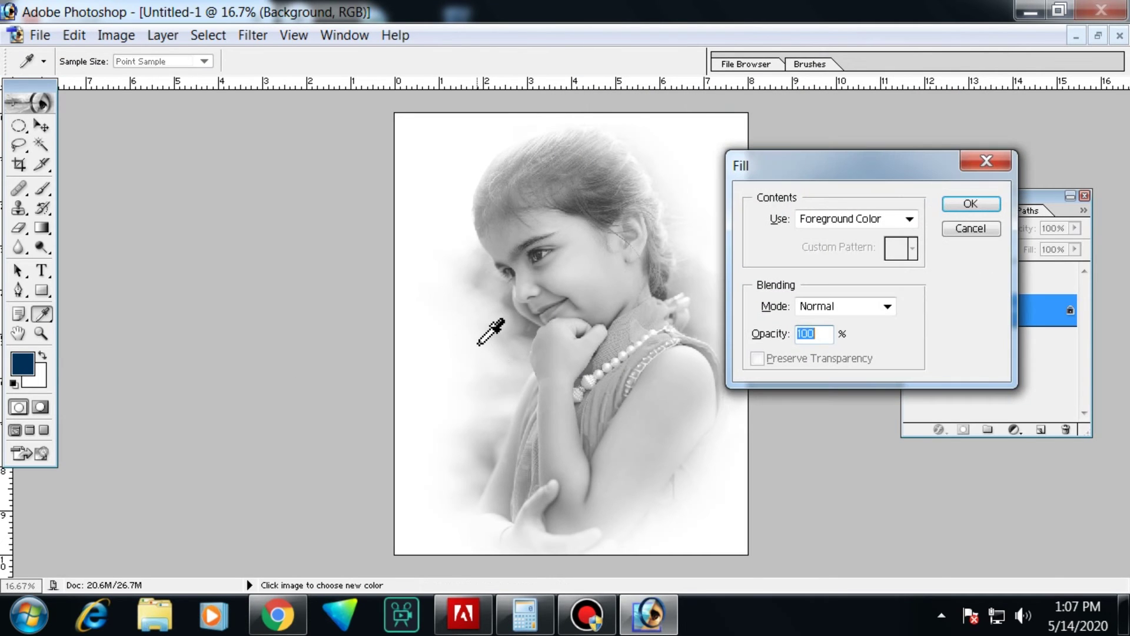
key(Return)
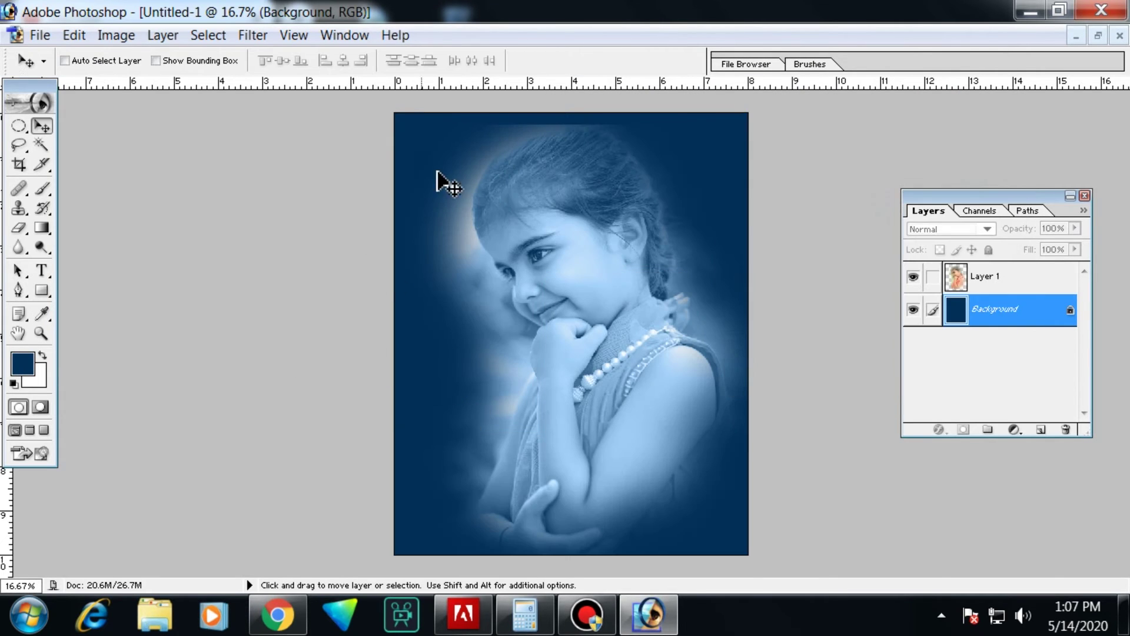
ctrl+space+click(592, 270)
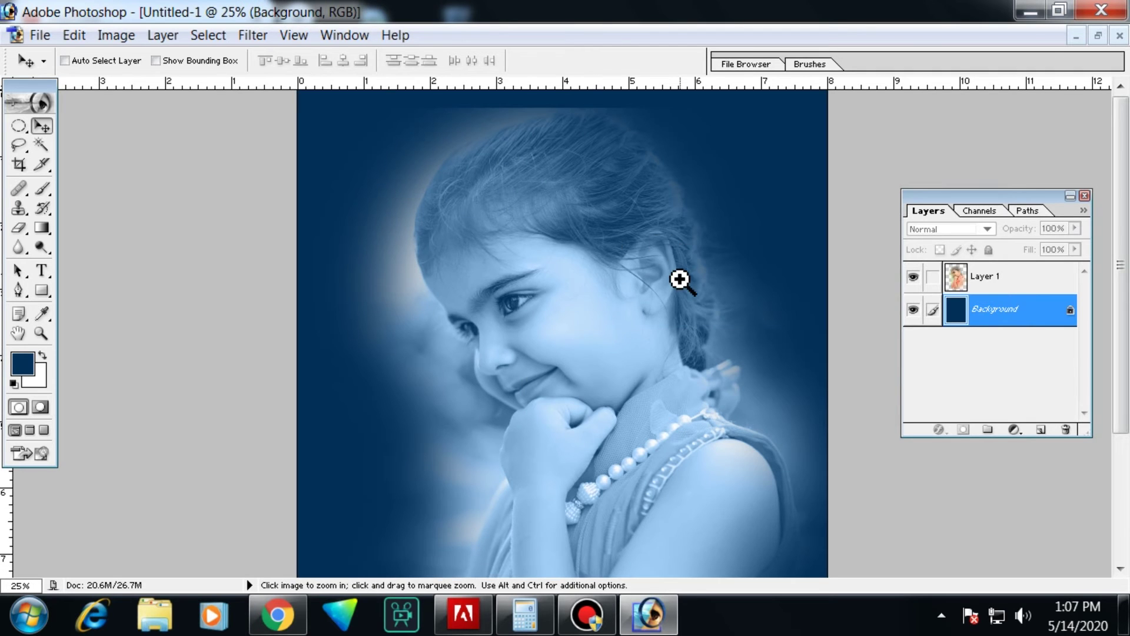
key(ctrl+equal)
key(ctrl+minus)
key(ctrl+minus)
key(alt+bracketright)
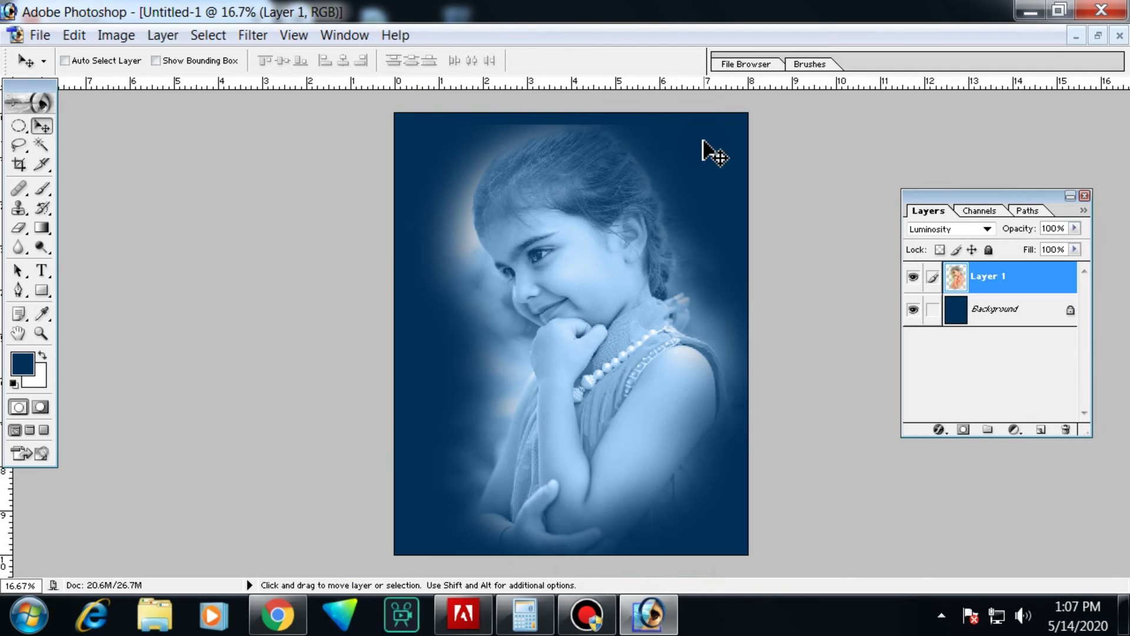
key(ctrl+z)
Reselect the Background layer and add a new Layer 2 above it.
right_click(721, 141)
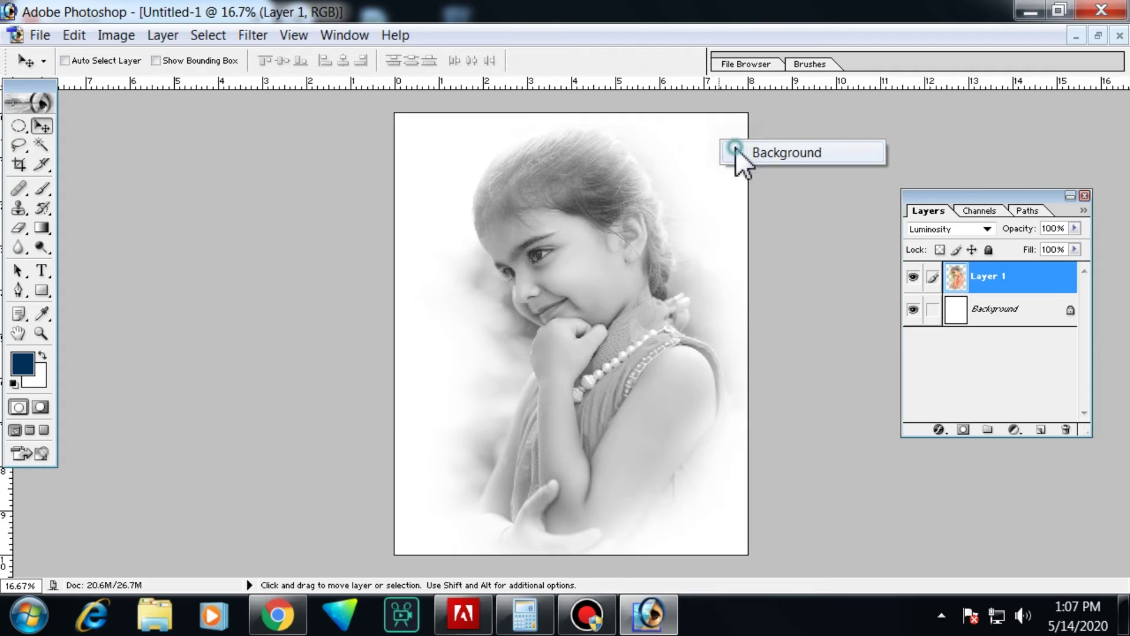
click(743, 151)
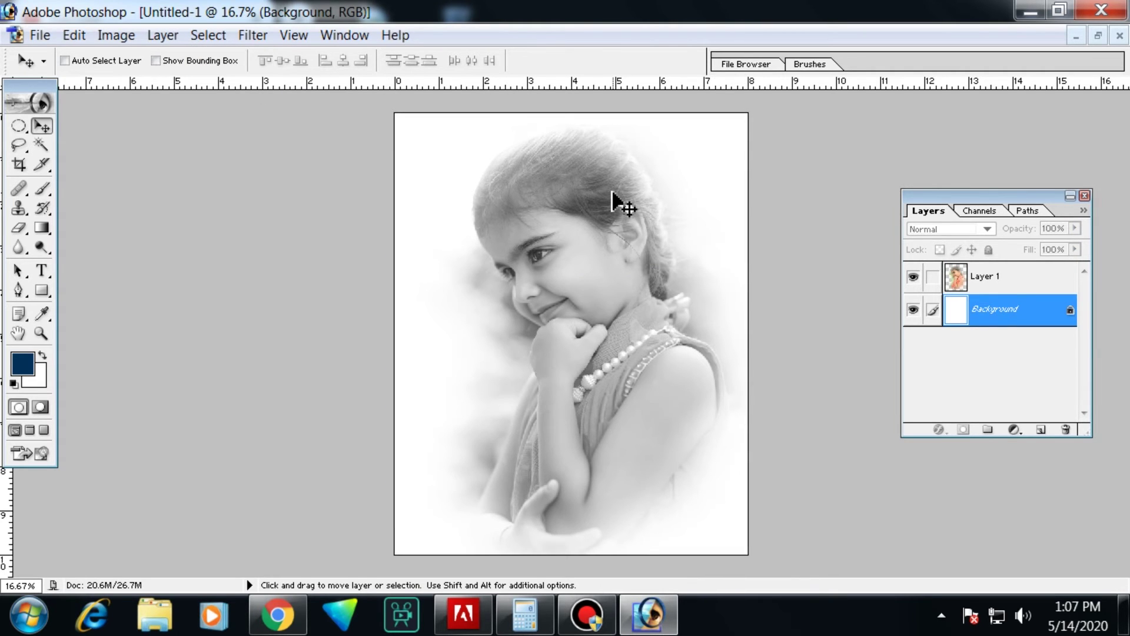
key(ctrl+j)
Keep Layer 2 active and add a Gradient Overlay layer style to it.
right_click(740, 145)
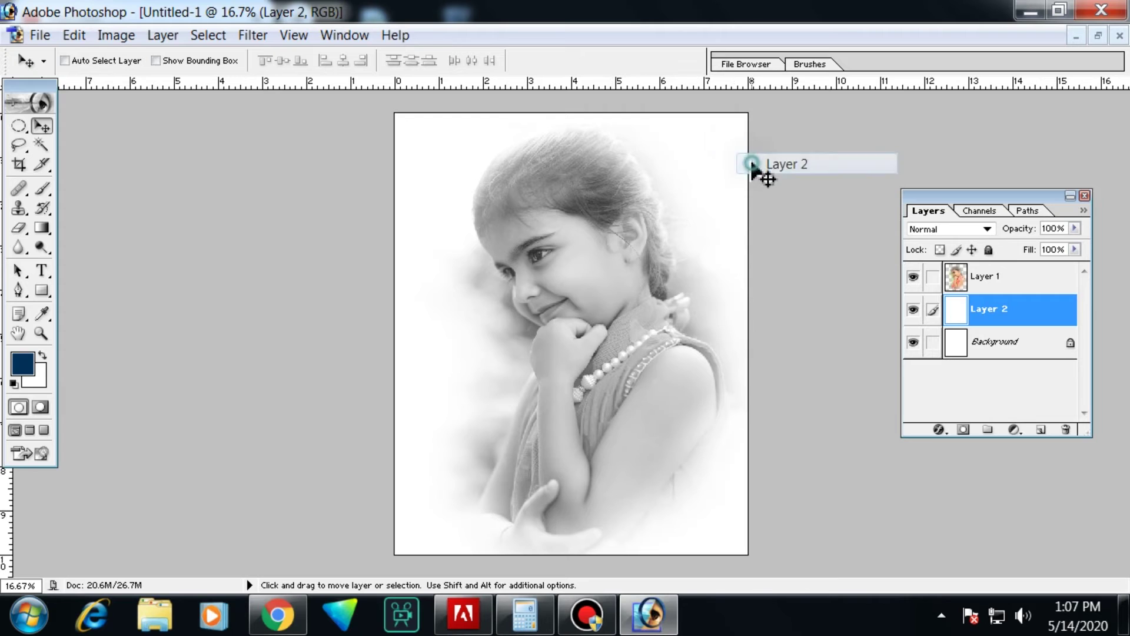
click(746, 150)
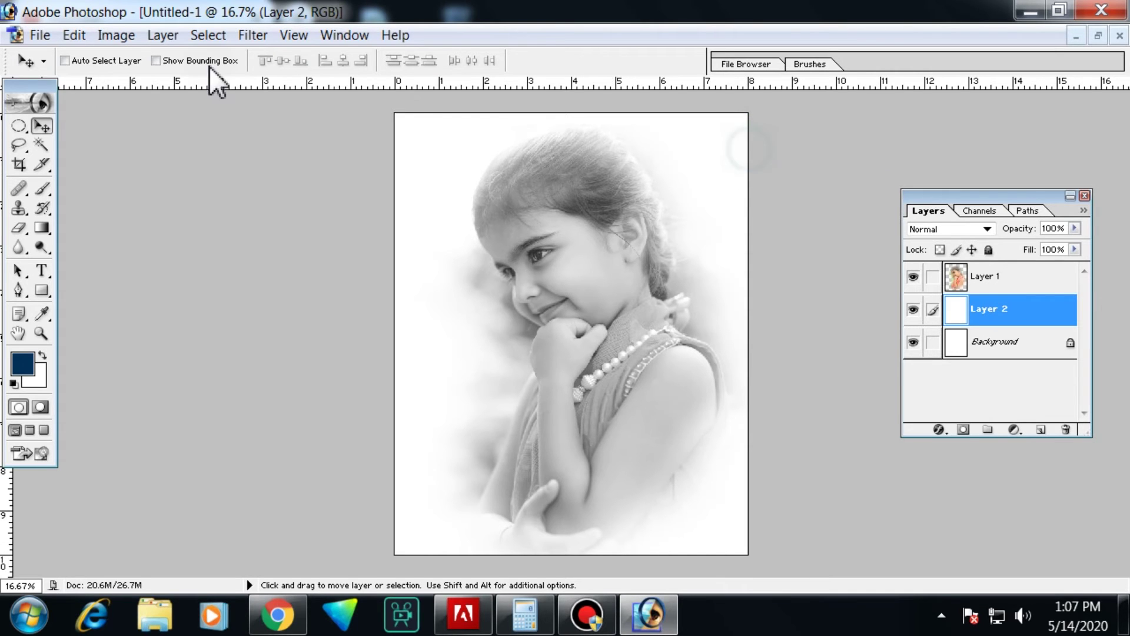
click(159, 35)
mouse_move(248, 114)
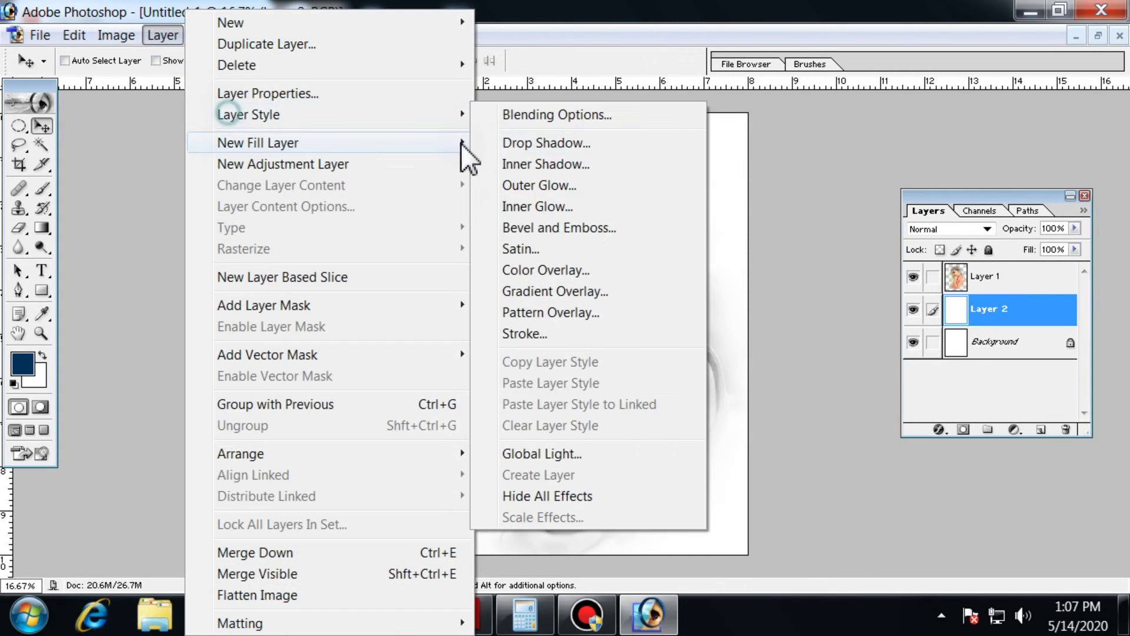
click(545, 291)
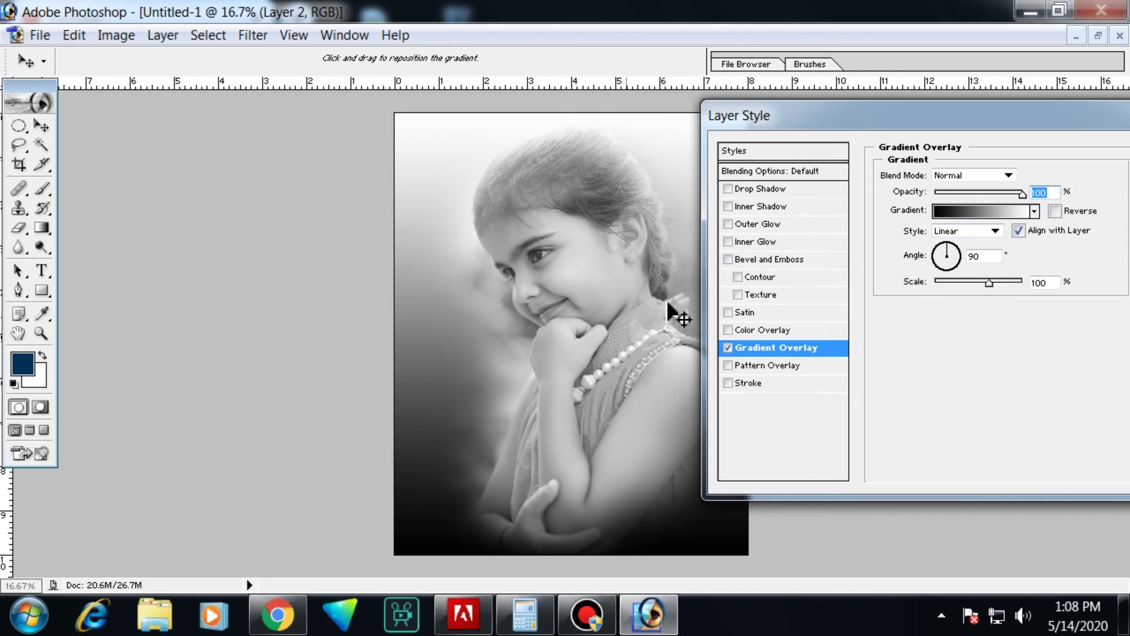
Browse the gradient presets and choose the green-to-black gradient.
click(1035, 211)
click(1039, 244)
click(1039, 273)
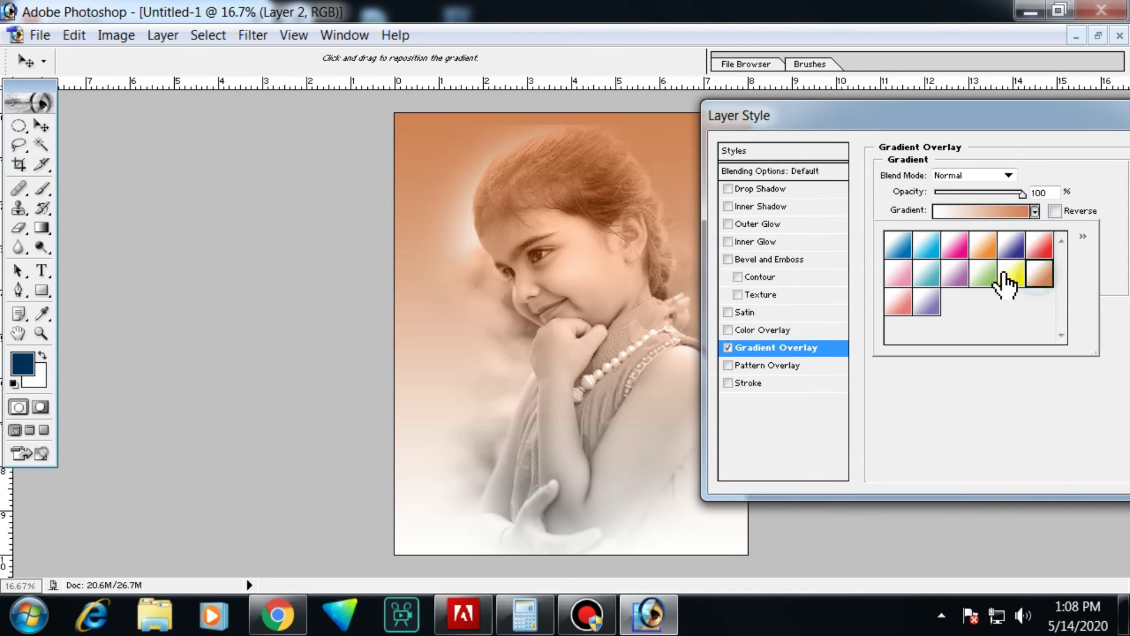
click(983, 274)
click(983, 244)
click(954, 274)
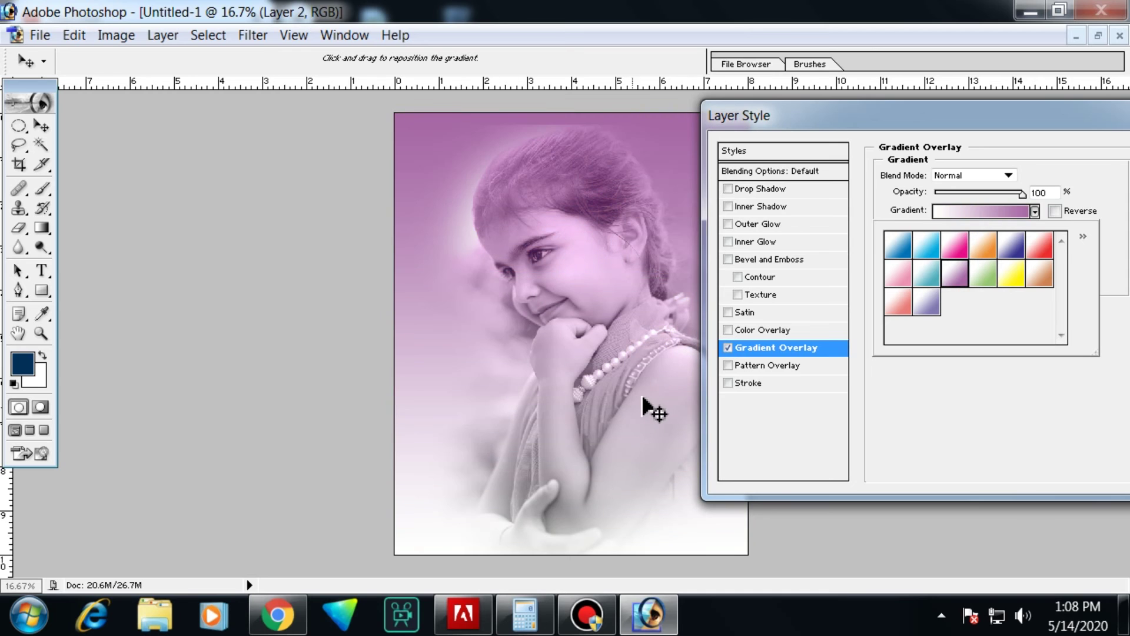
click(897, 301)
click(898, 274)
click(982, 274)
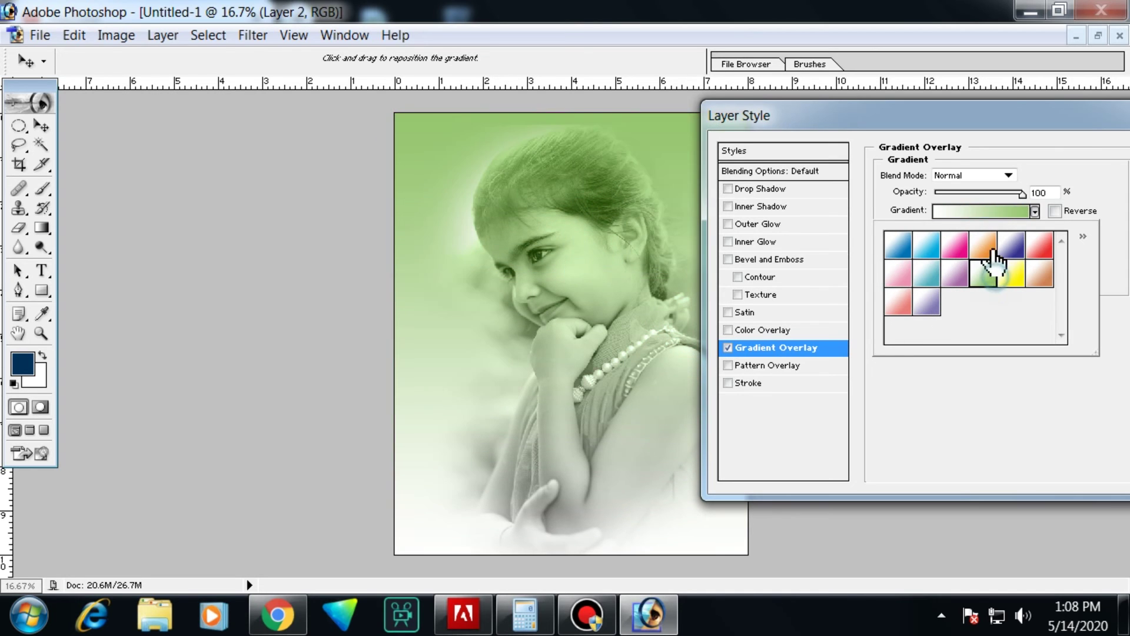
click(1037, 271)
click(1039, 244)
click(1010, 274)
click(954, 245)
click(941, 277)
click(995, 262)
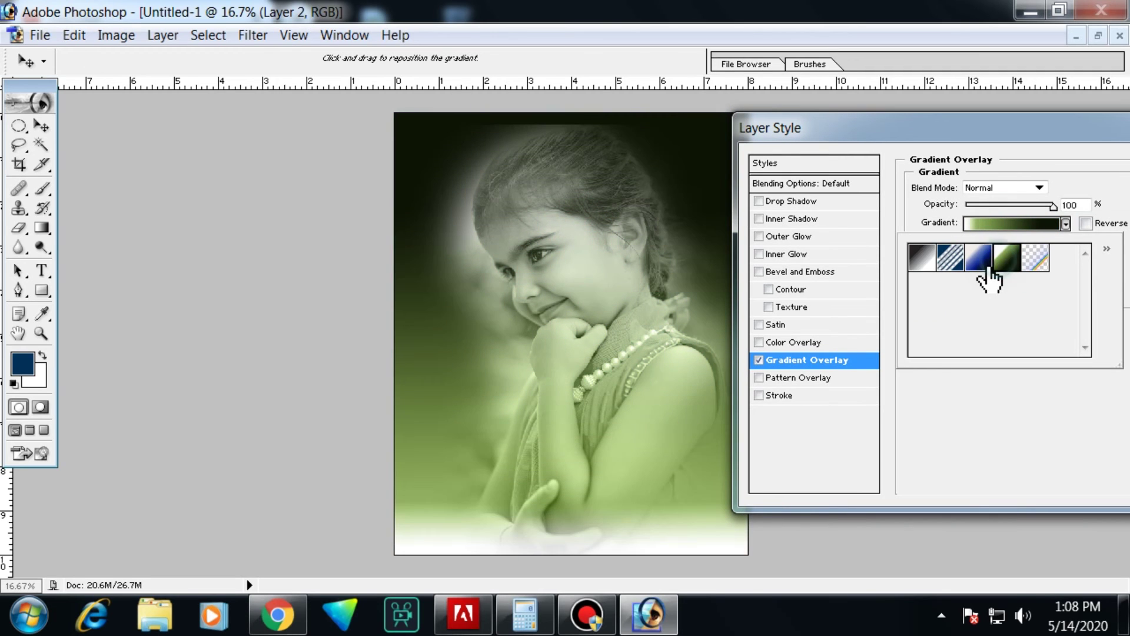
click(950, 258)
click(1008, 259)
click(1009, 262)
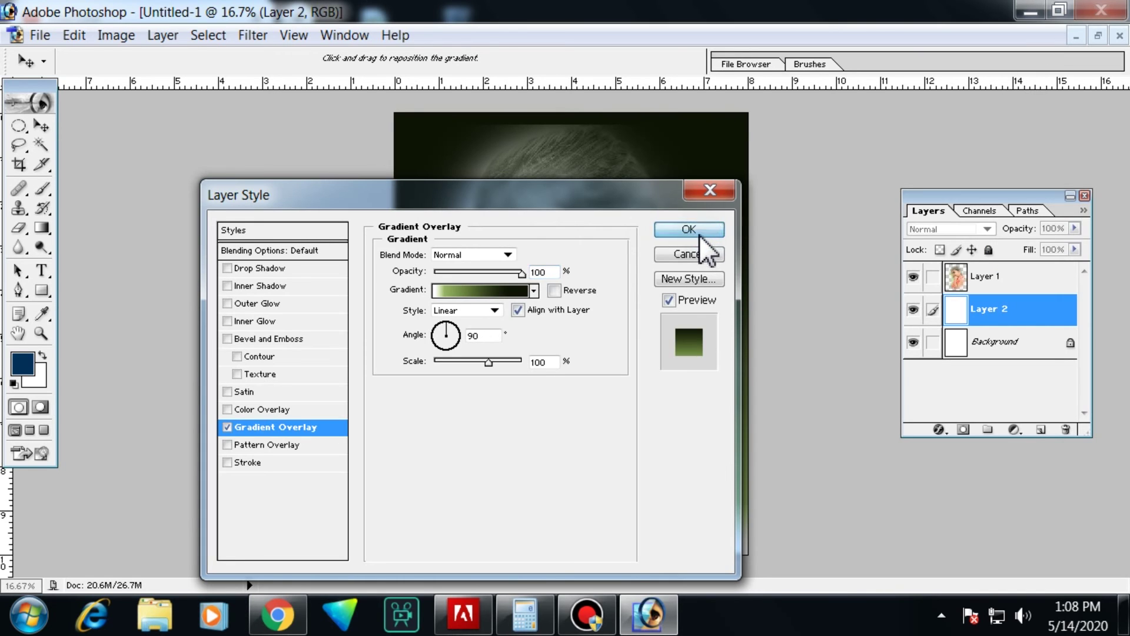
Confirm the Layer Style dialog to apply Layer 2's green-to-black gradient overlay.
click(701, 229)
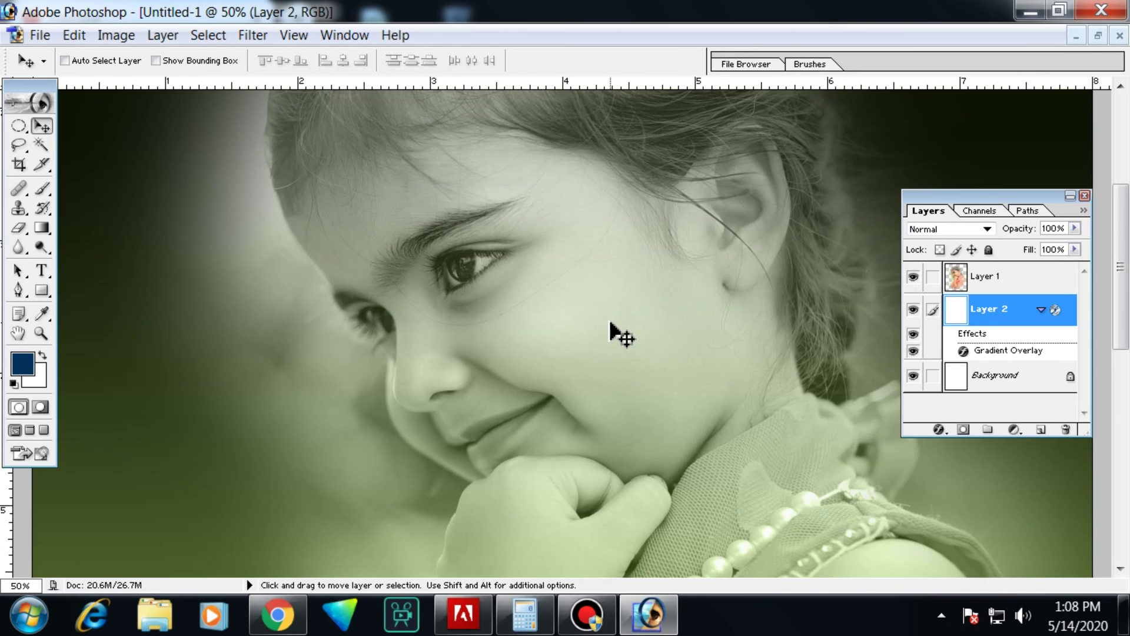